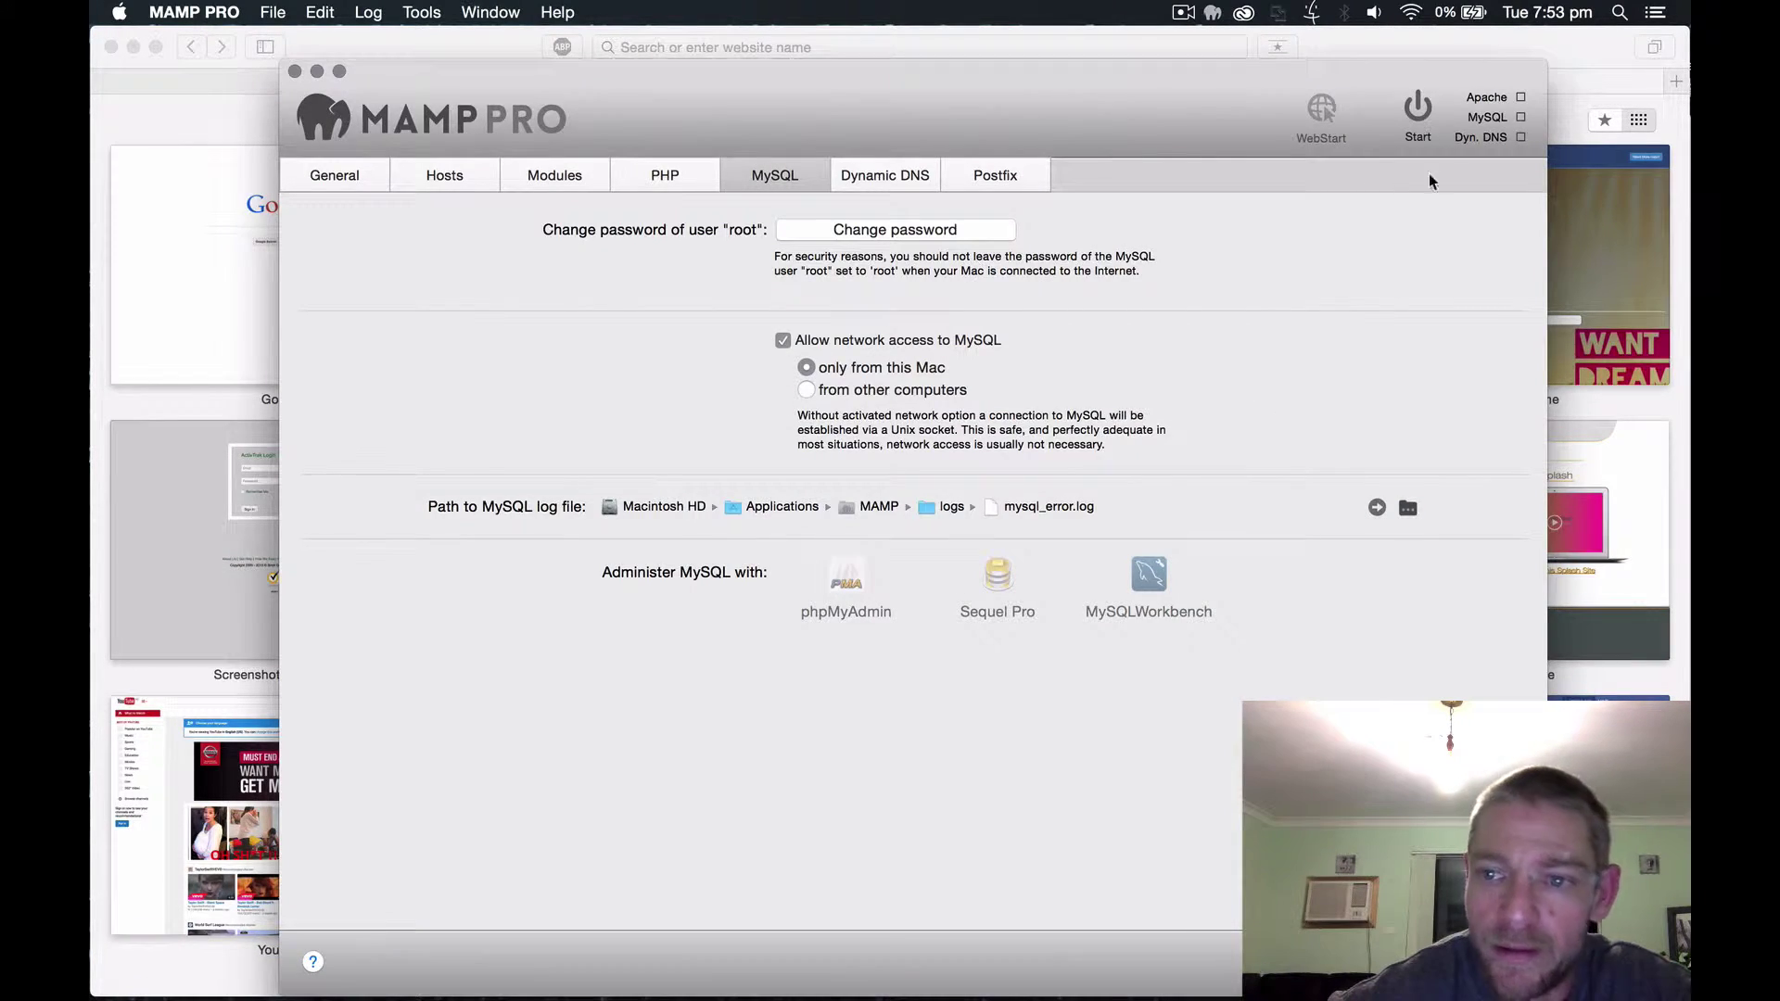
Start MAMP PRO's Apache and MySQL servers after entering the admin password, then open the WebStart page
click(1419, 107)
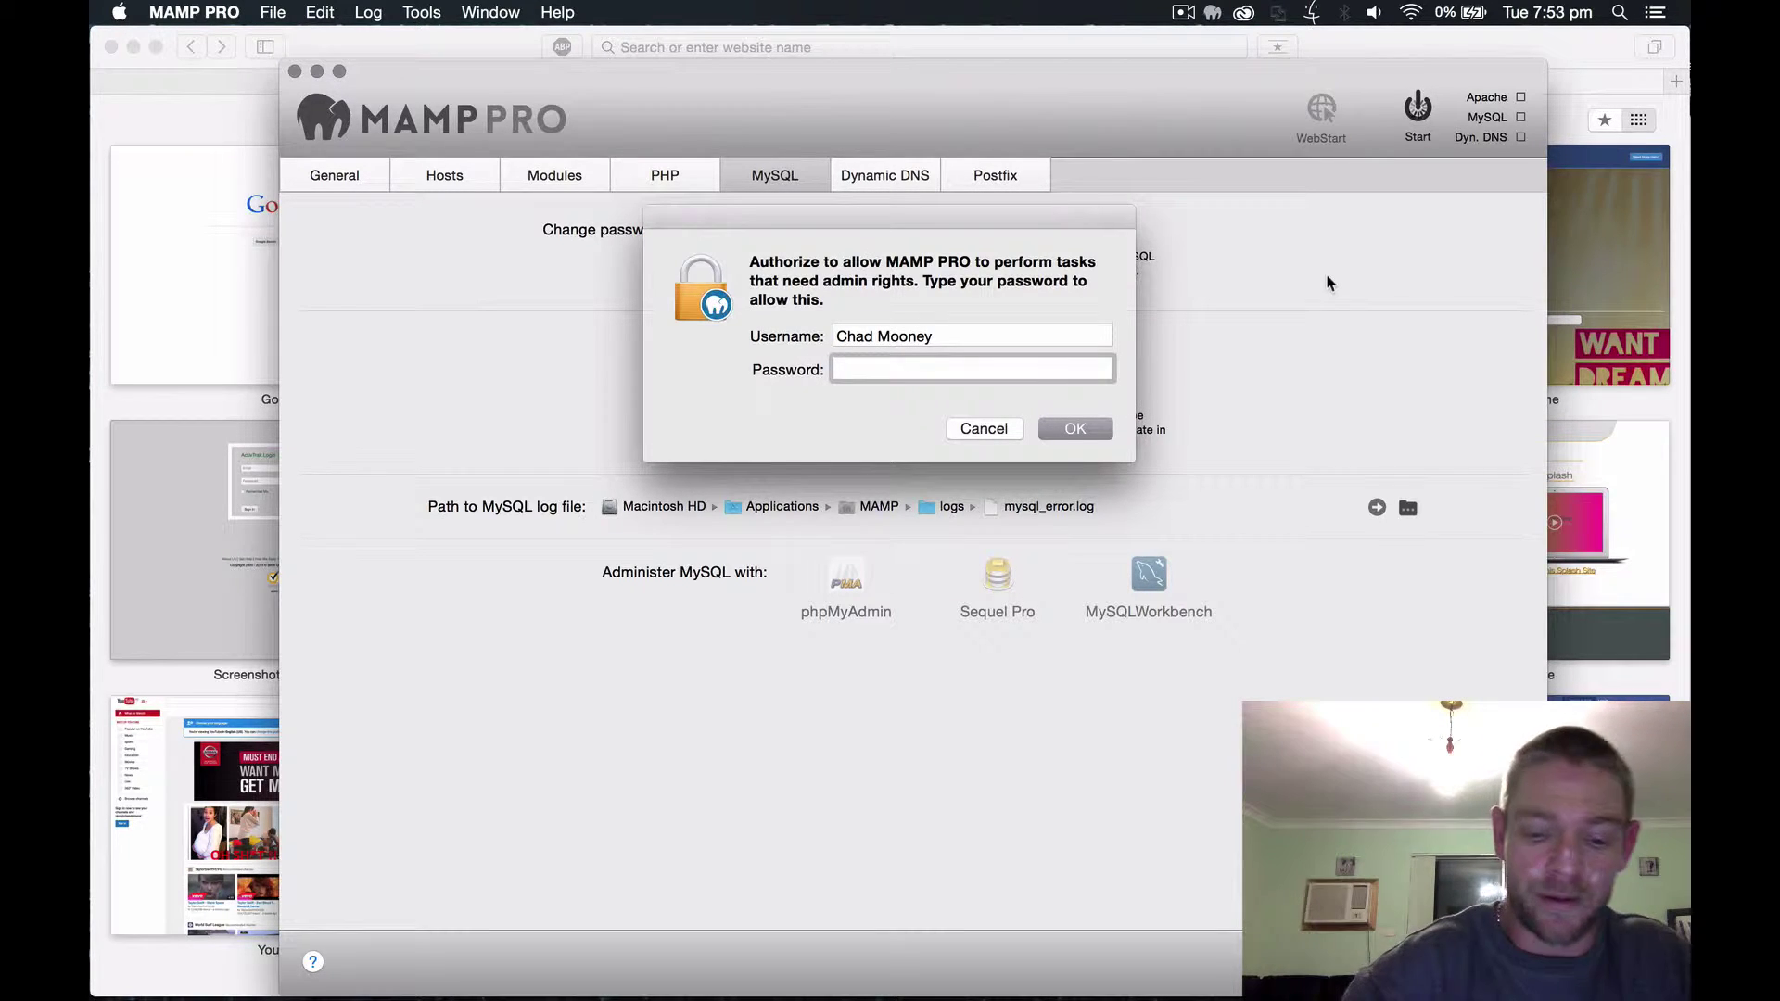
text(•••••••••)
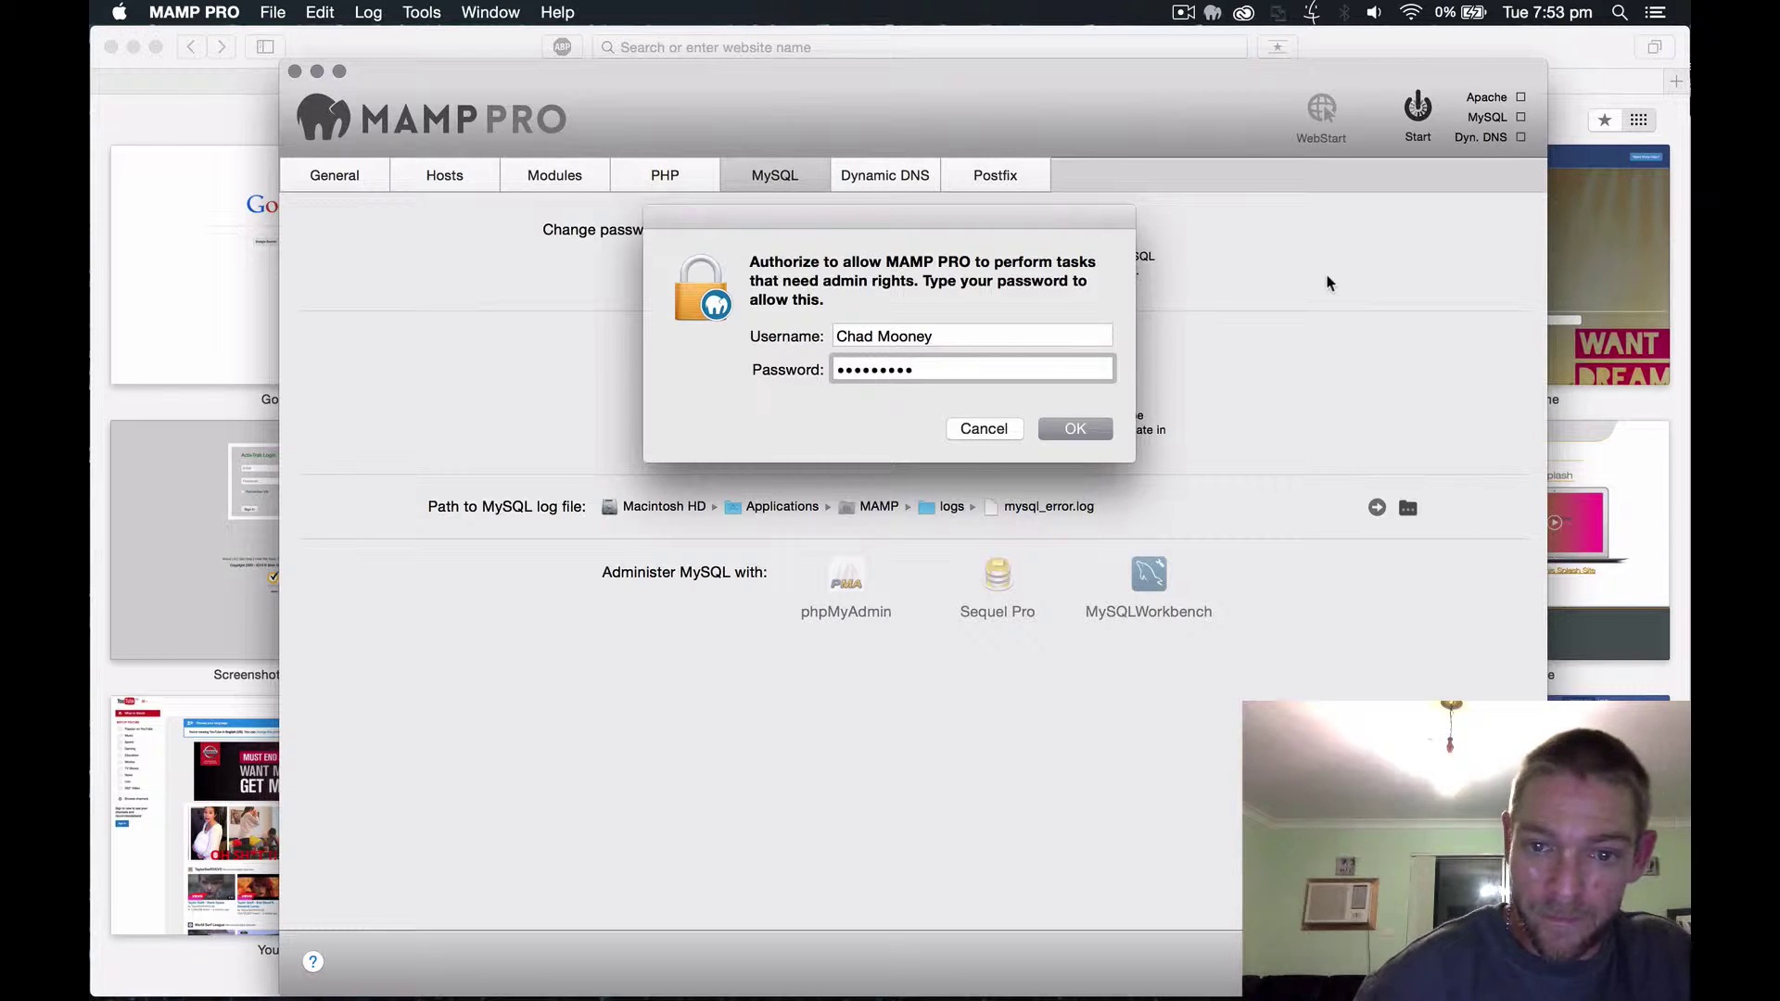
key(Return)
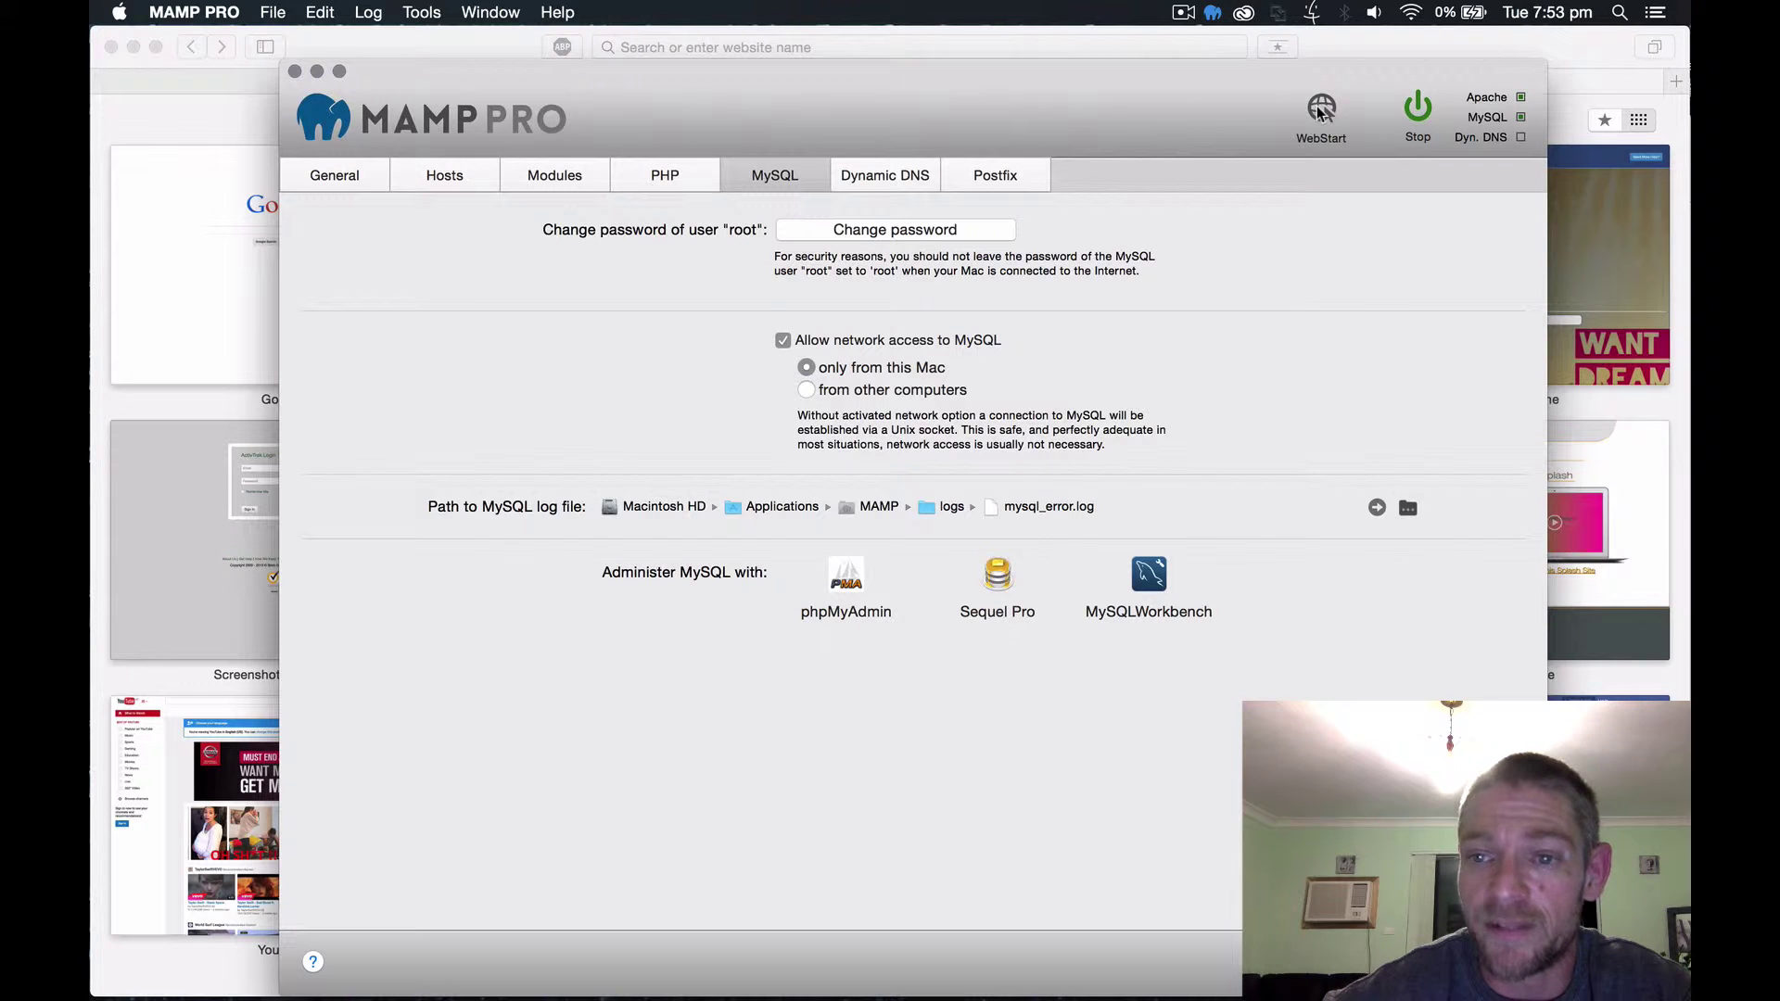
click(1320, 112)
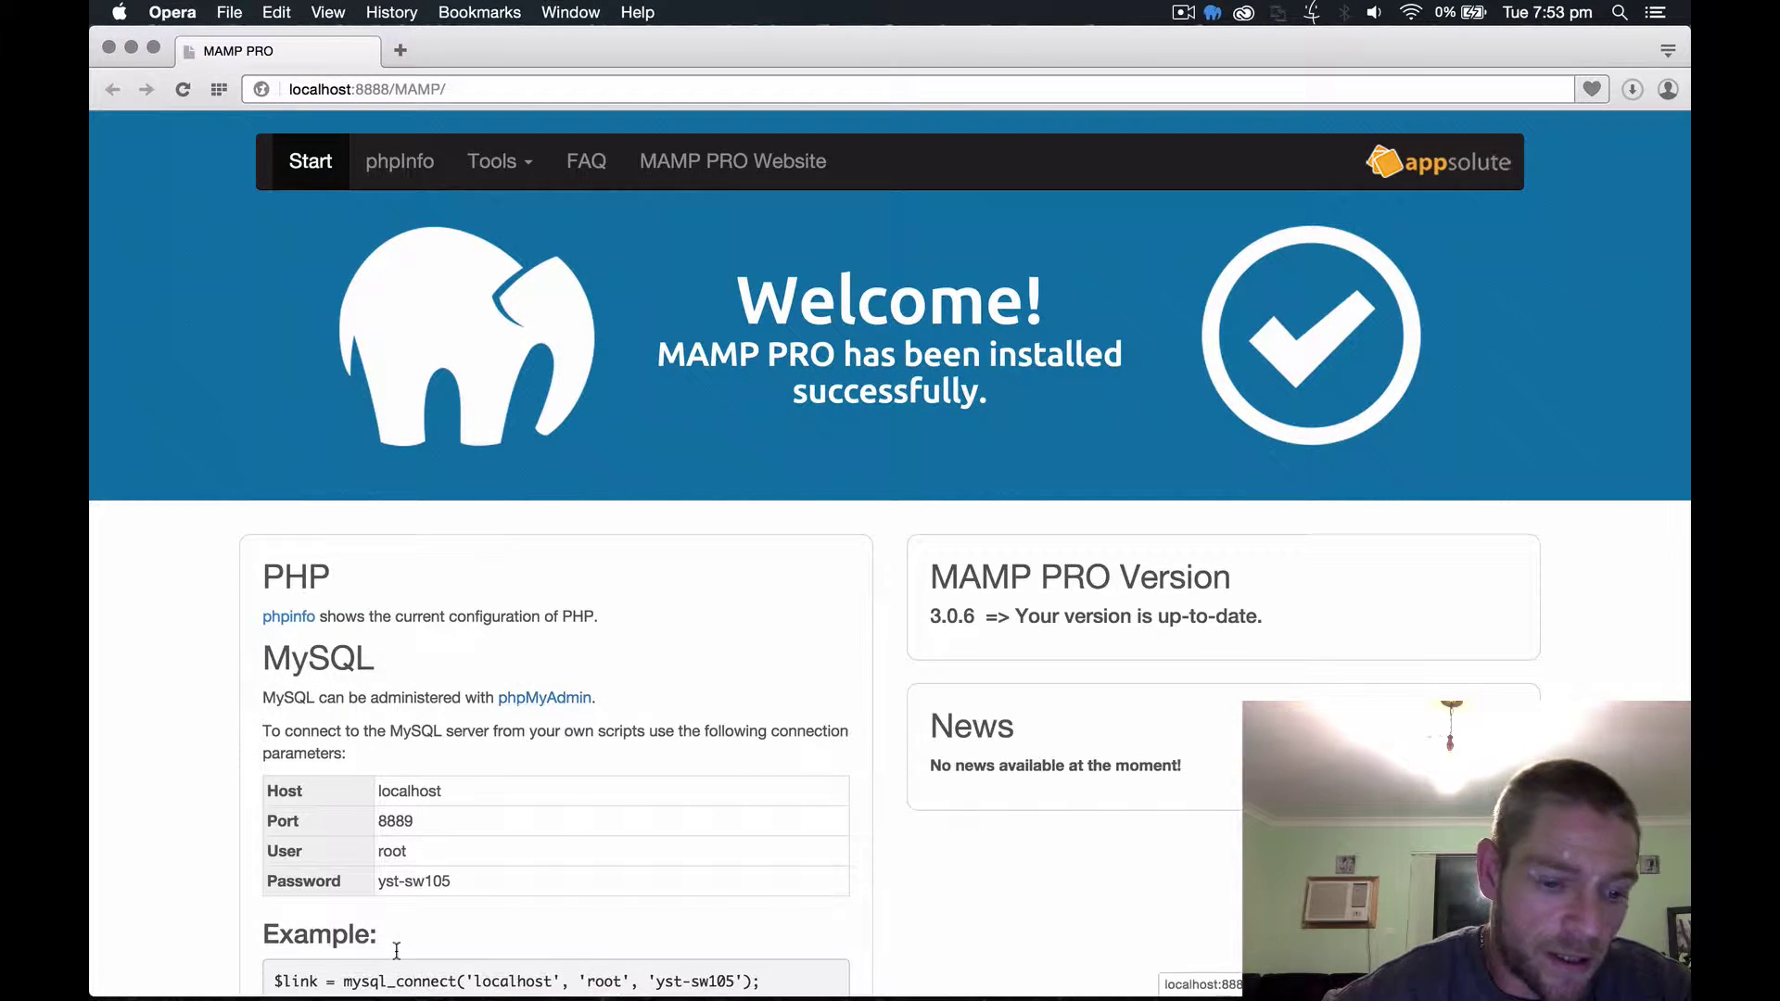
Open phpMyAdmin from the MAMP start page to list the local MySQL databases
click(542, 700)
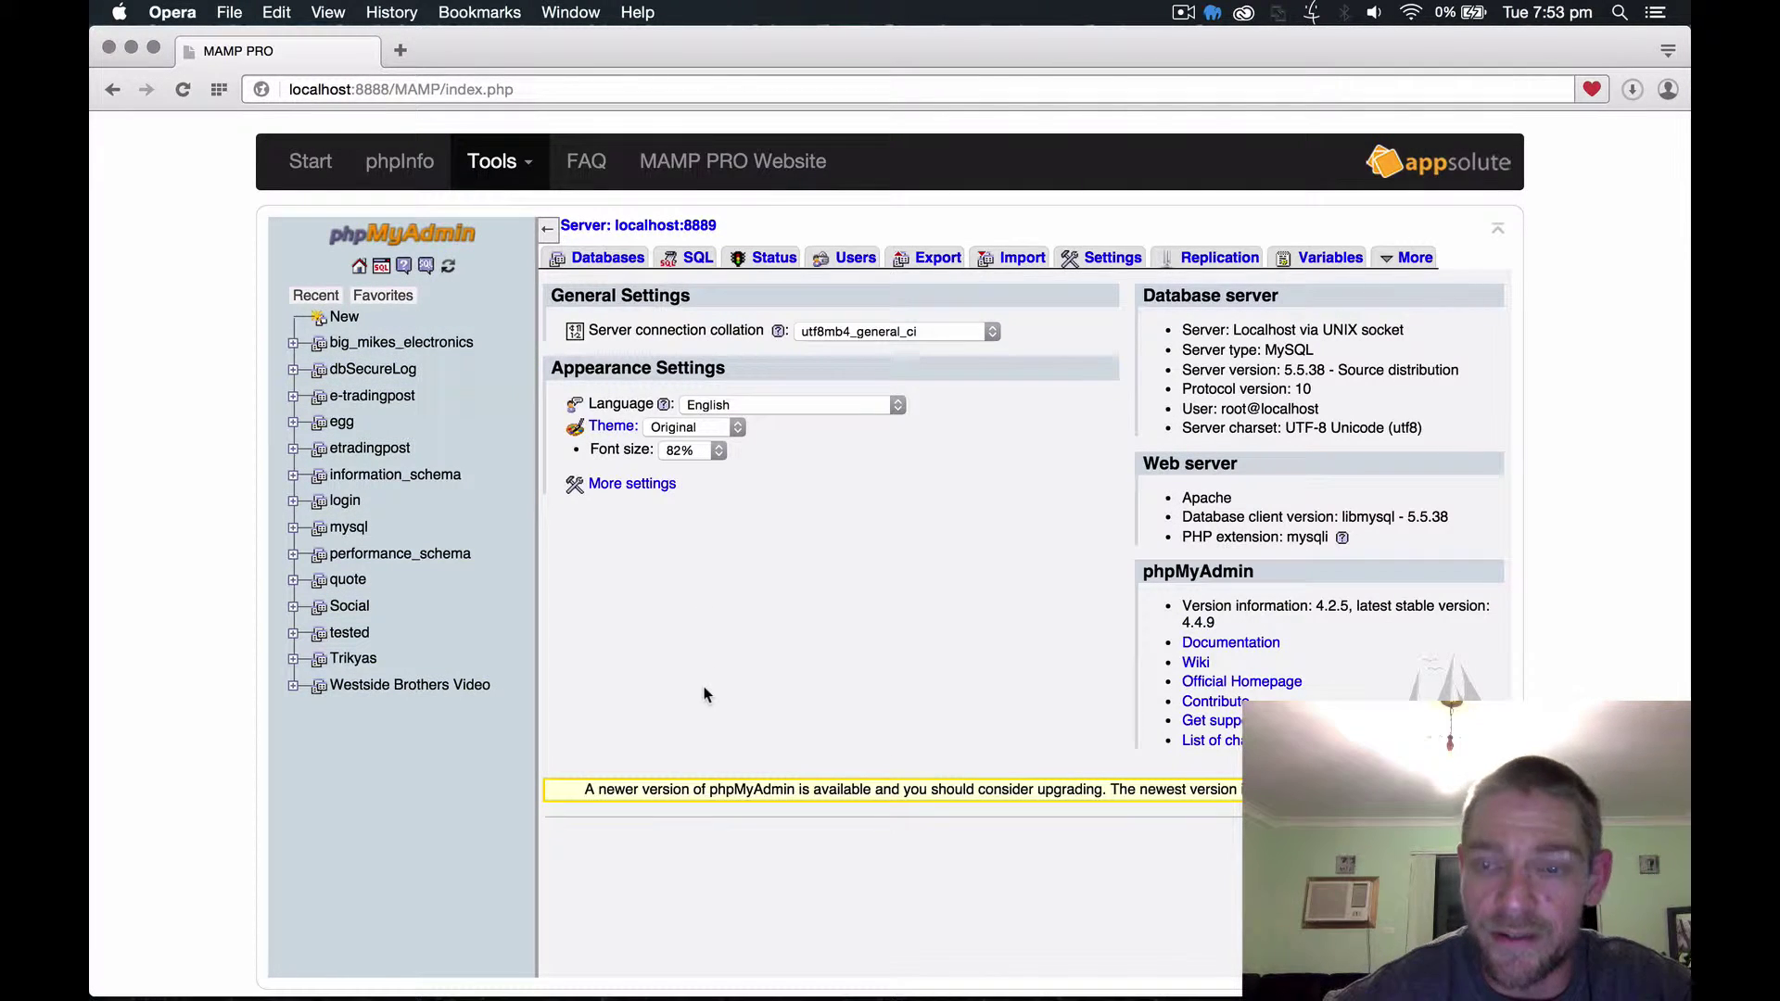
mouse_move(929, 996)
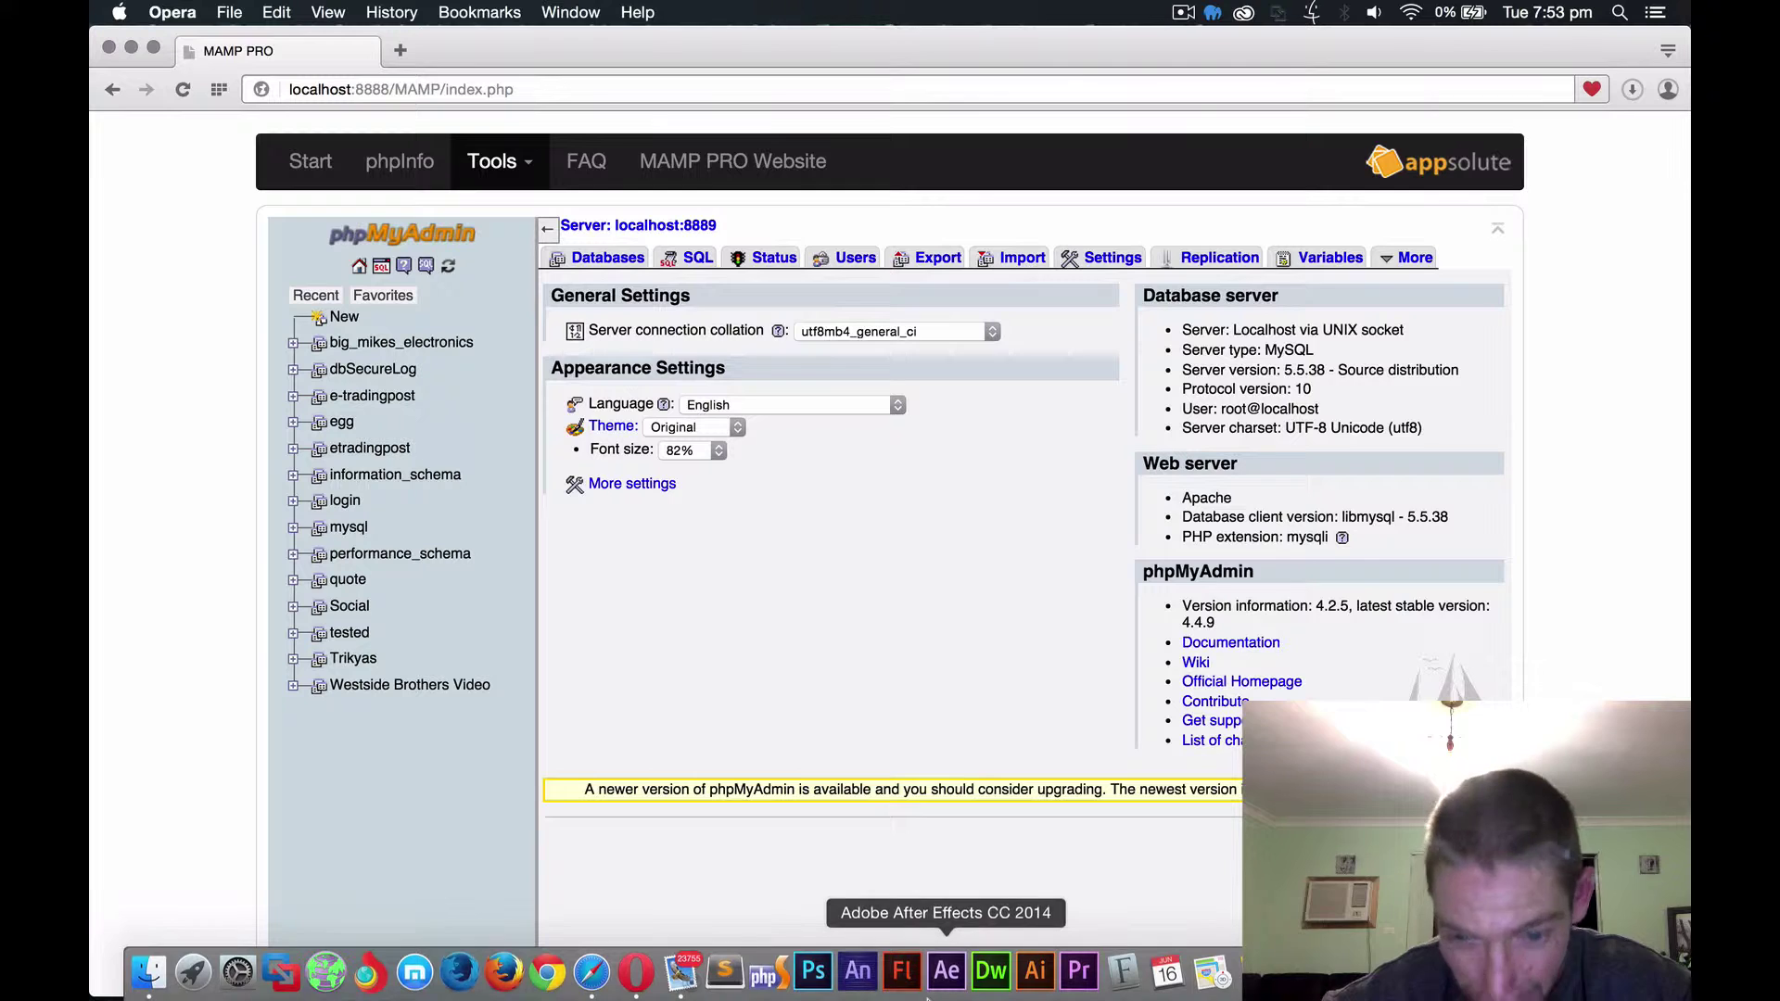
Launch Dreamweaver, close the Welcome screen, and show the Files panel site list
click(995, 983)
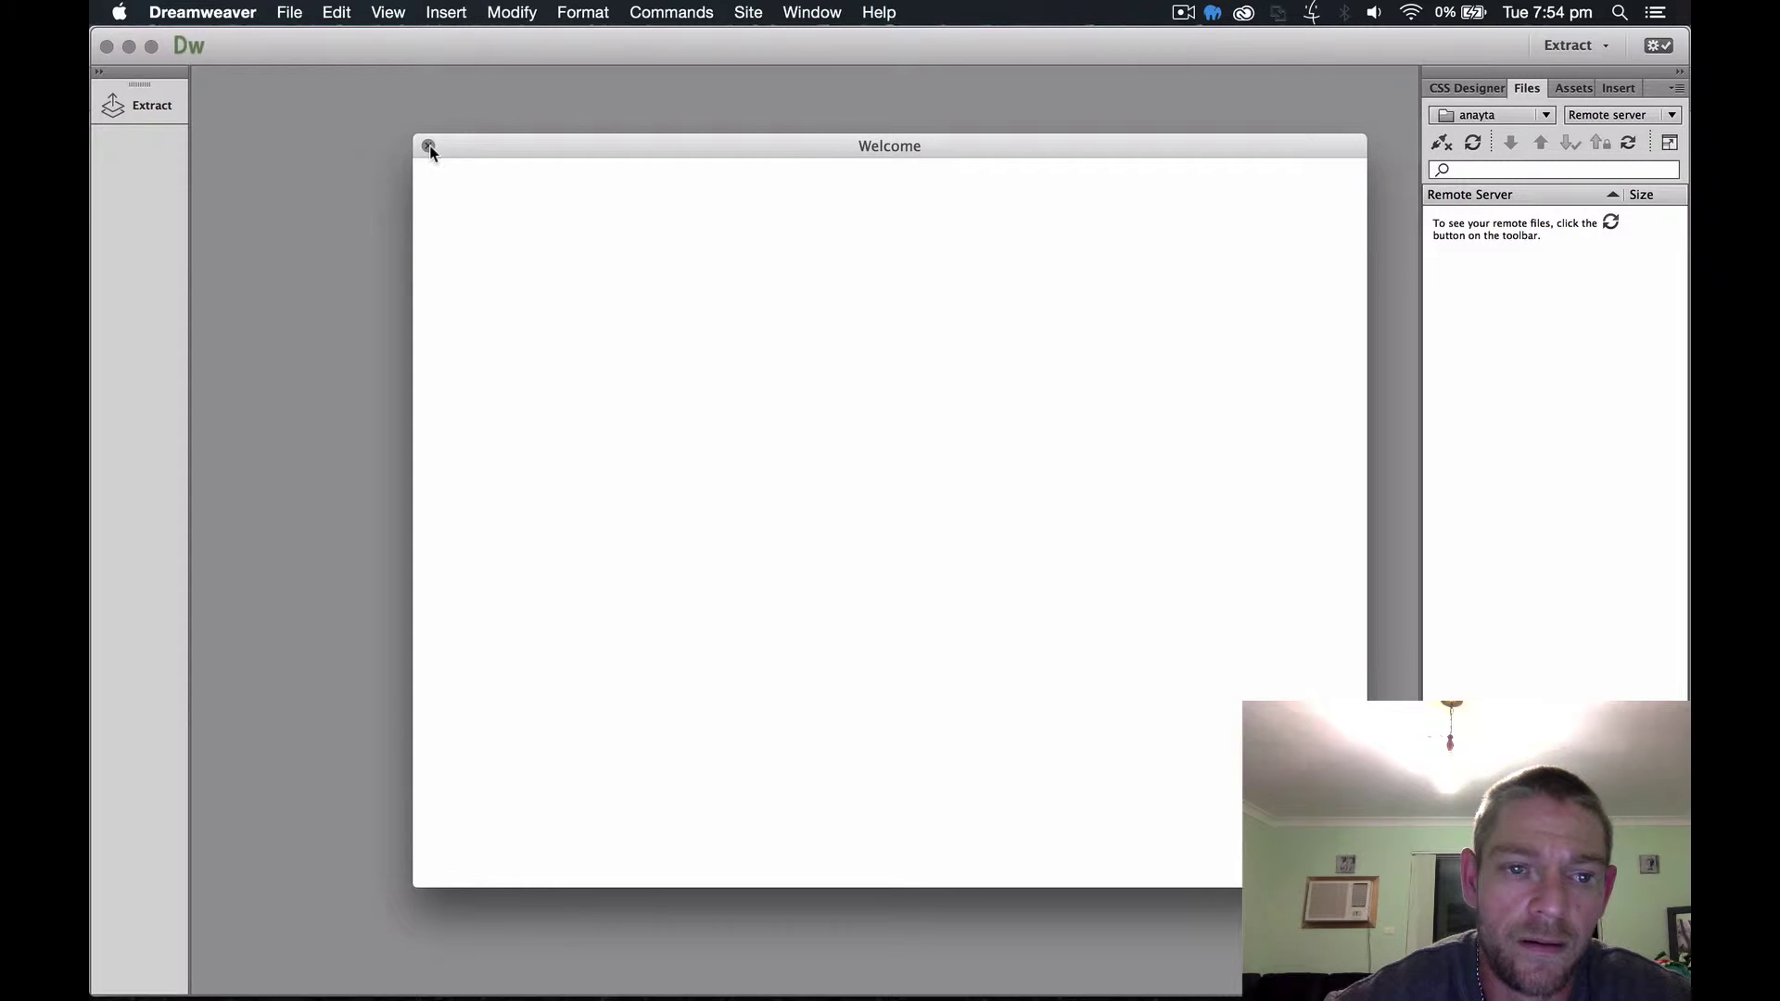
click(428, 147)
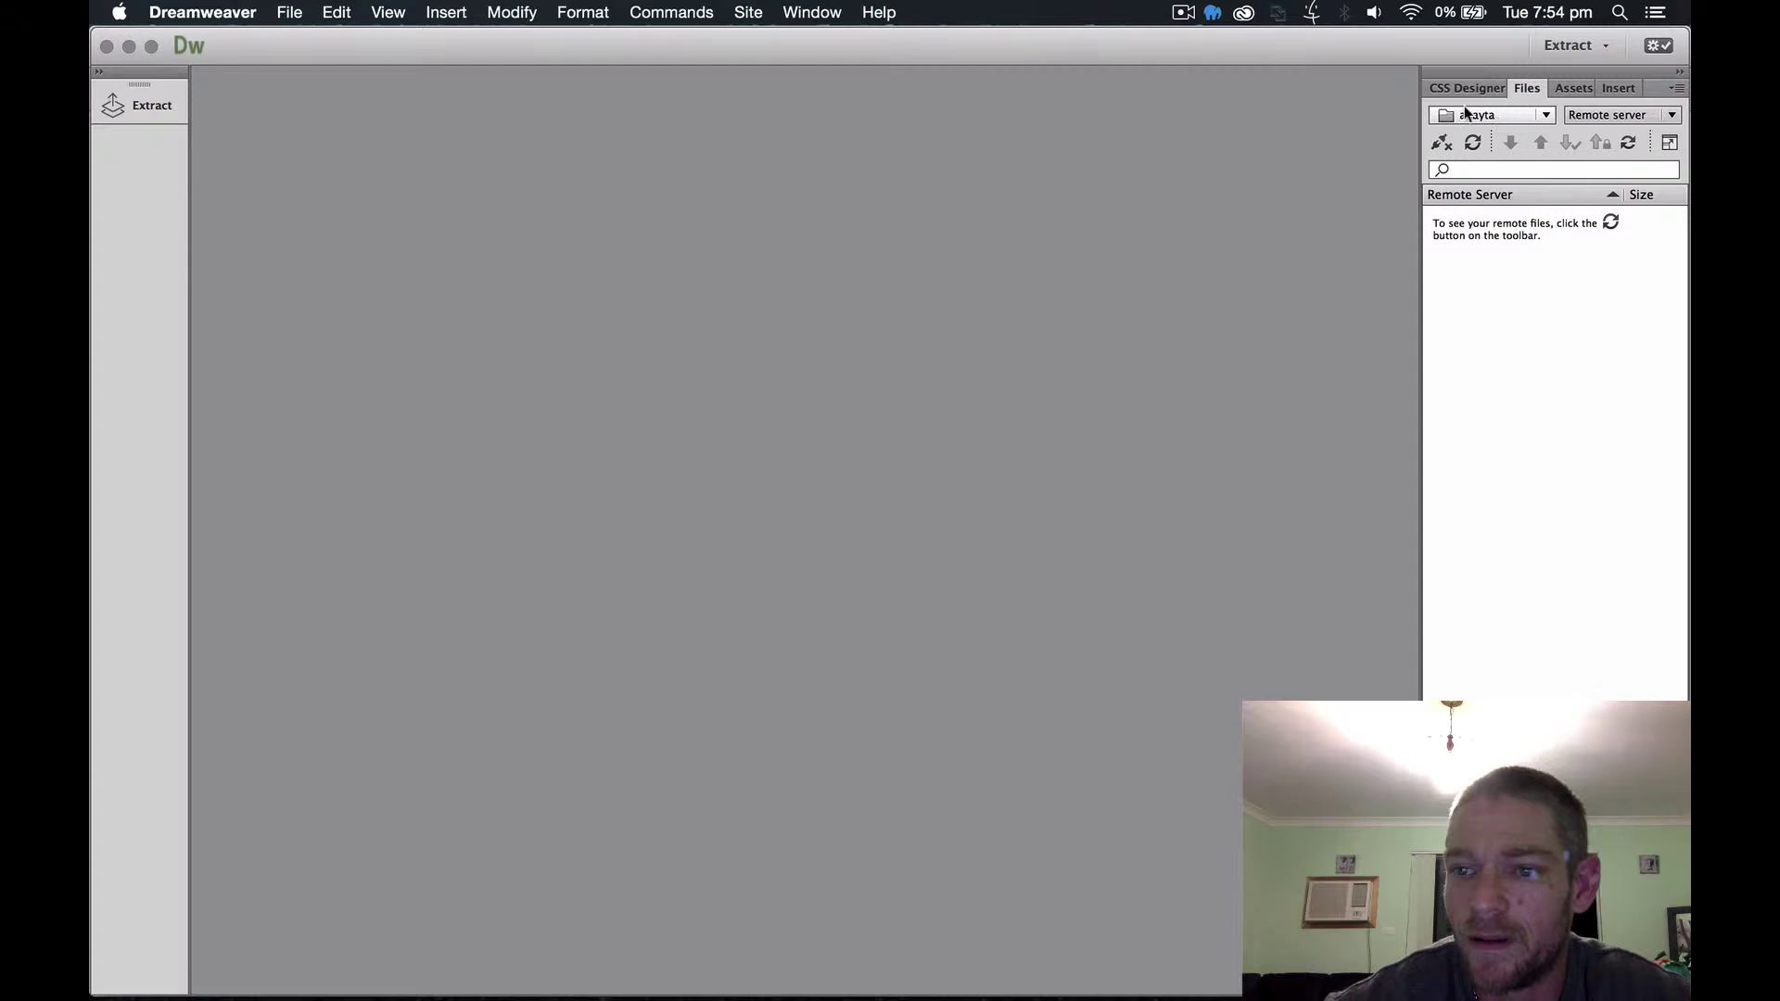
click(1547, 115)
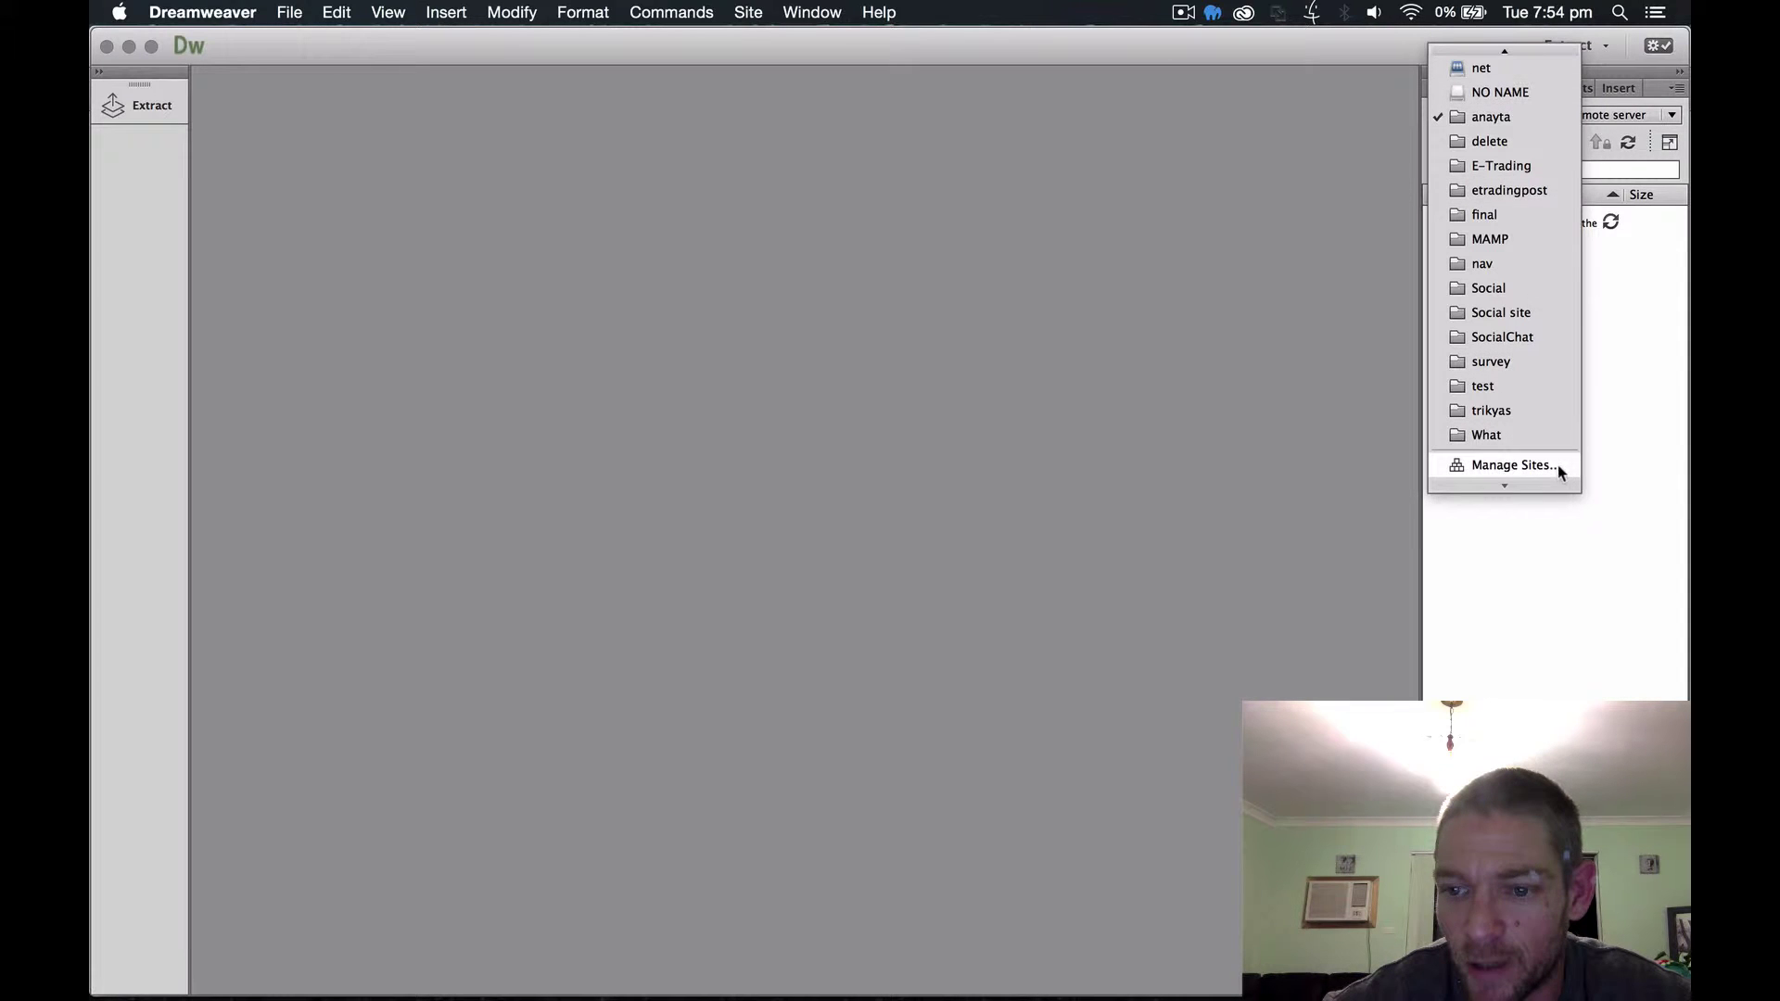
From Manage Sites, begin a new site named 'whatever'
click(1528, 466)
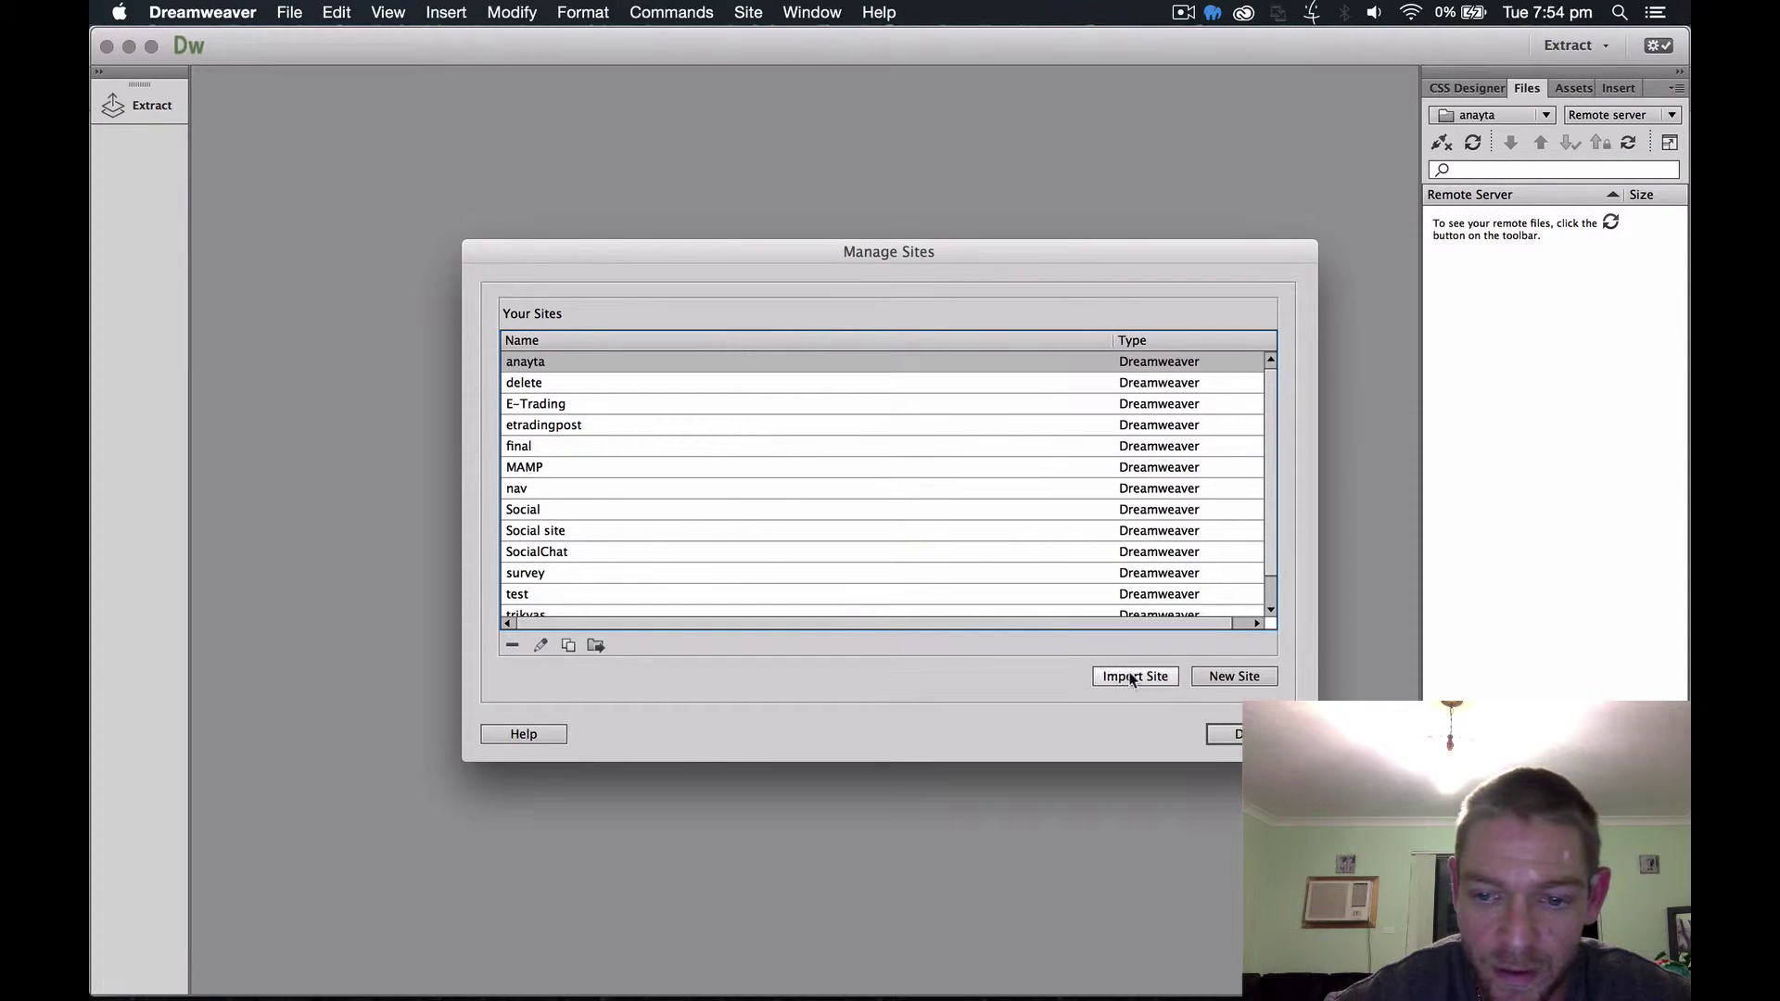
click(1224, 676)
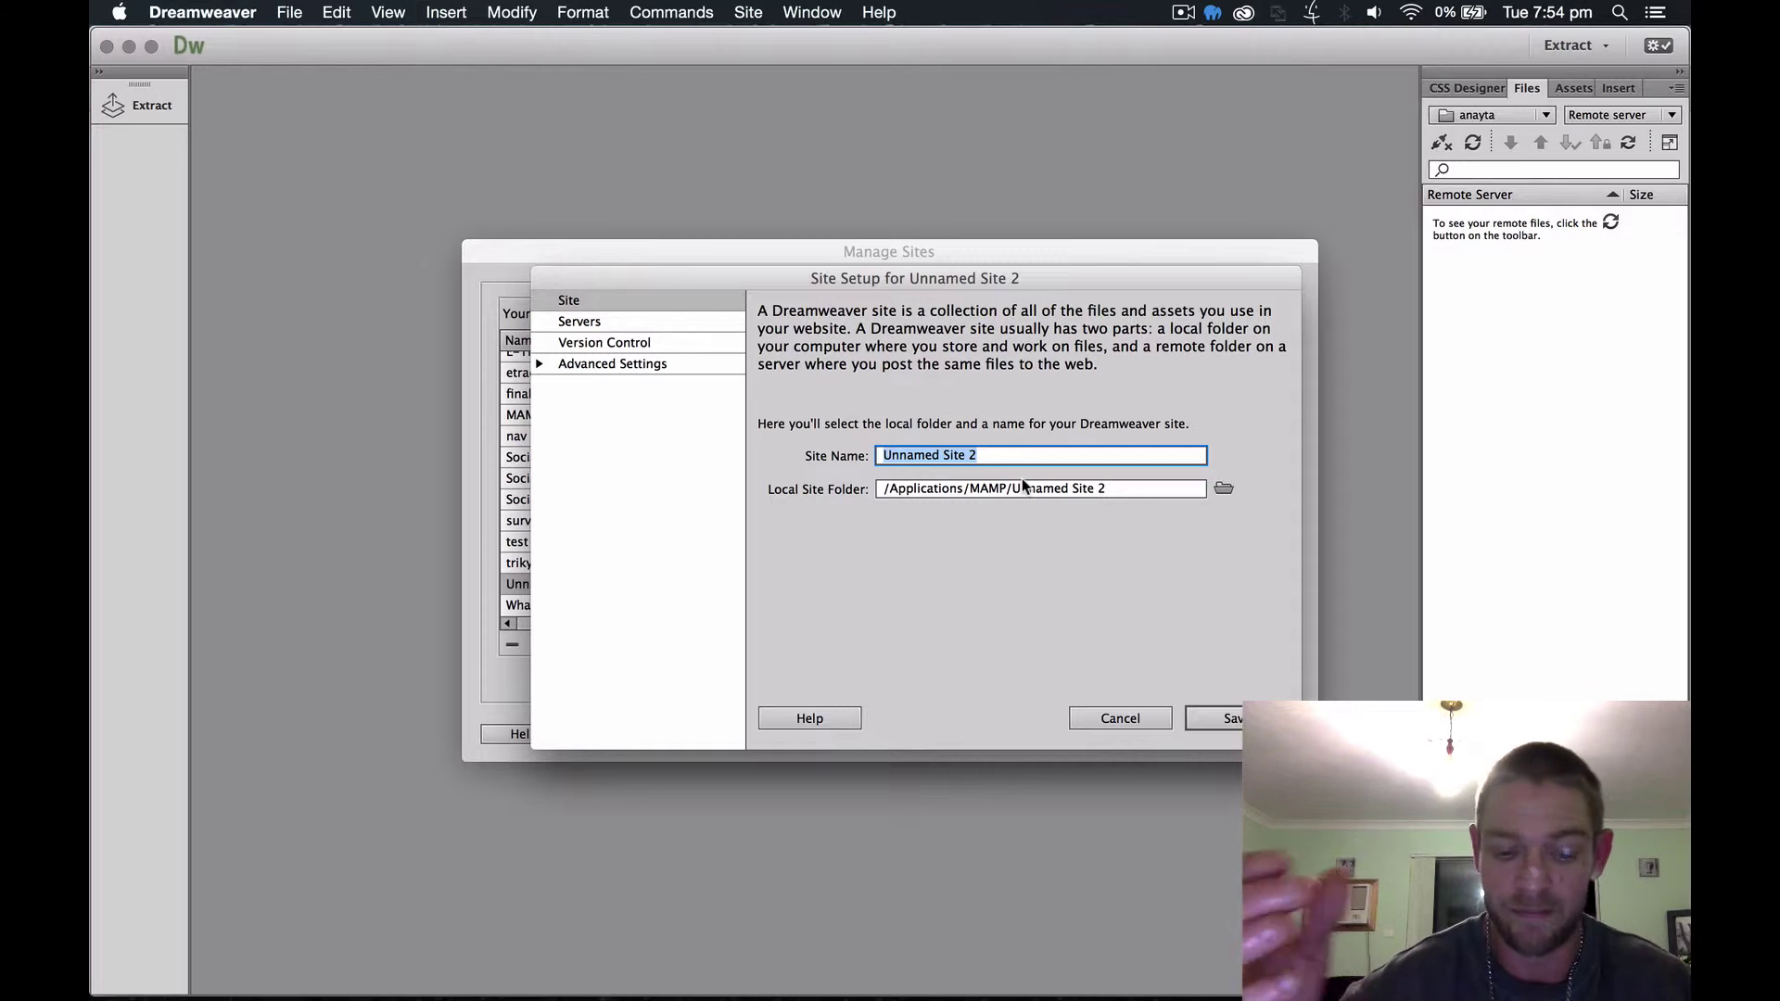
text(whatever)
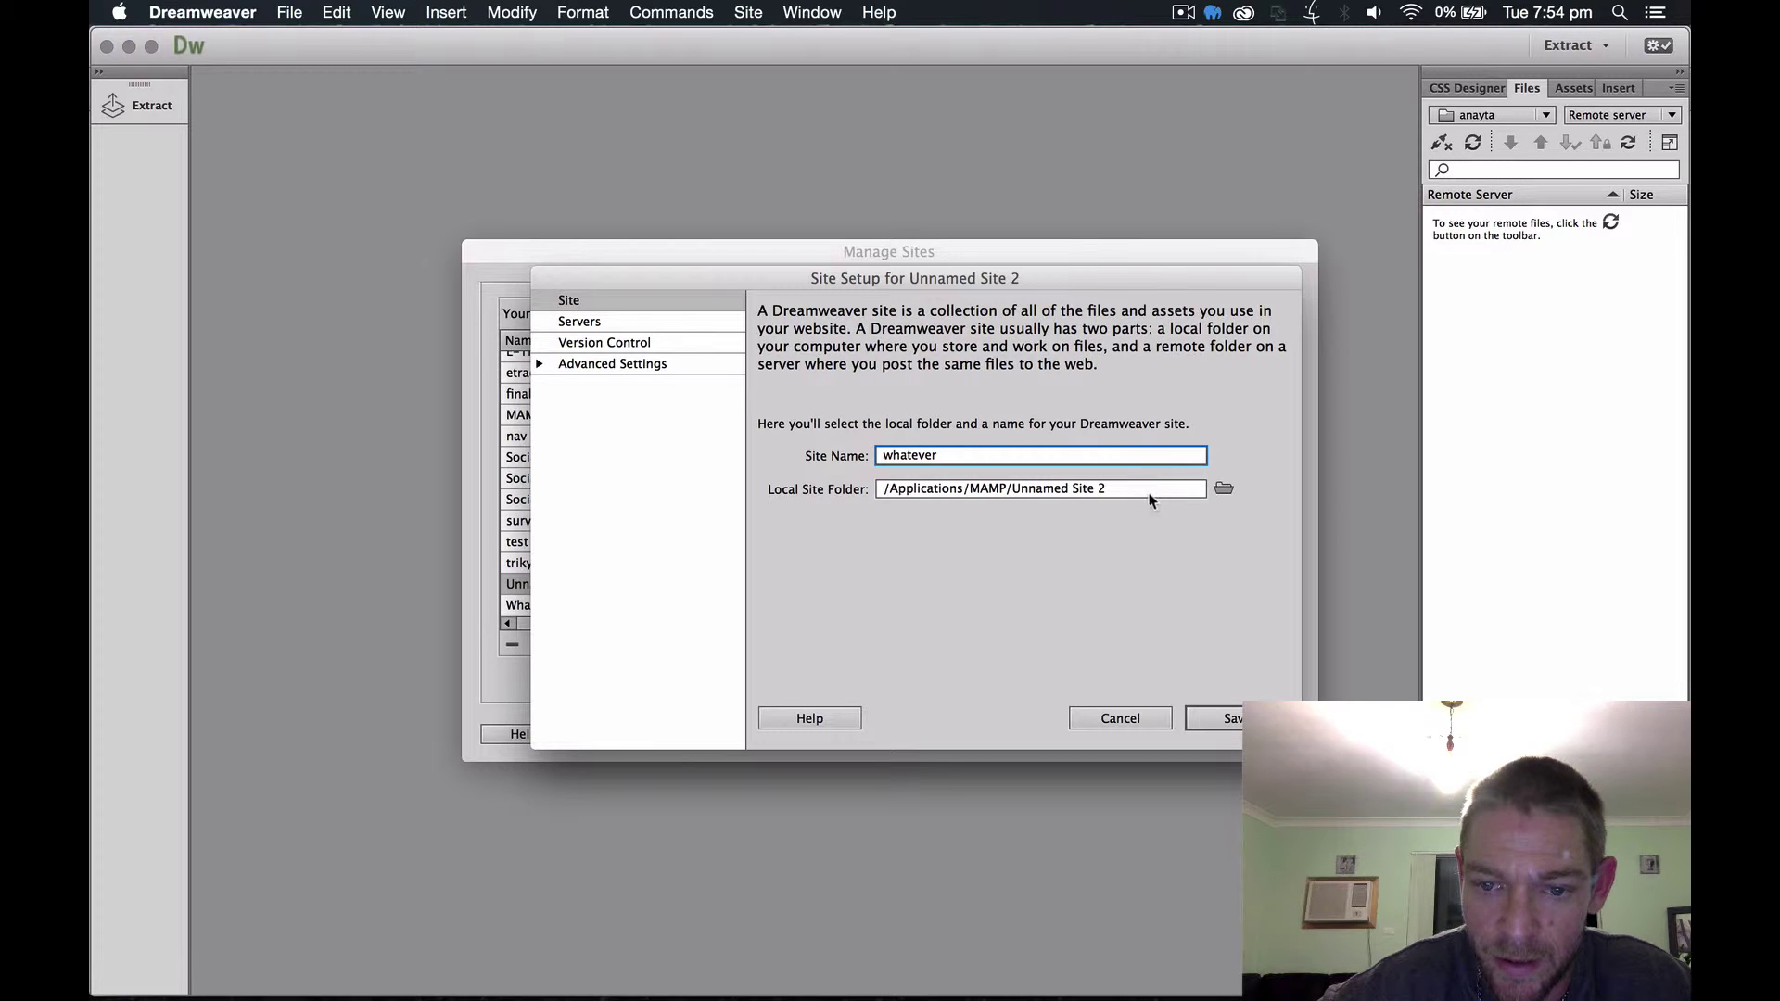
Select the Unnamed Site 2 part of its Local Site Folder path, then cancel the setup
click(1117, 489)
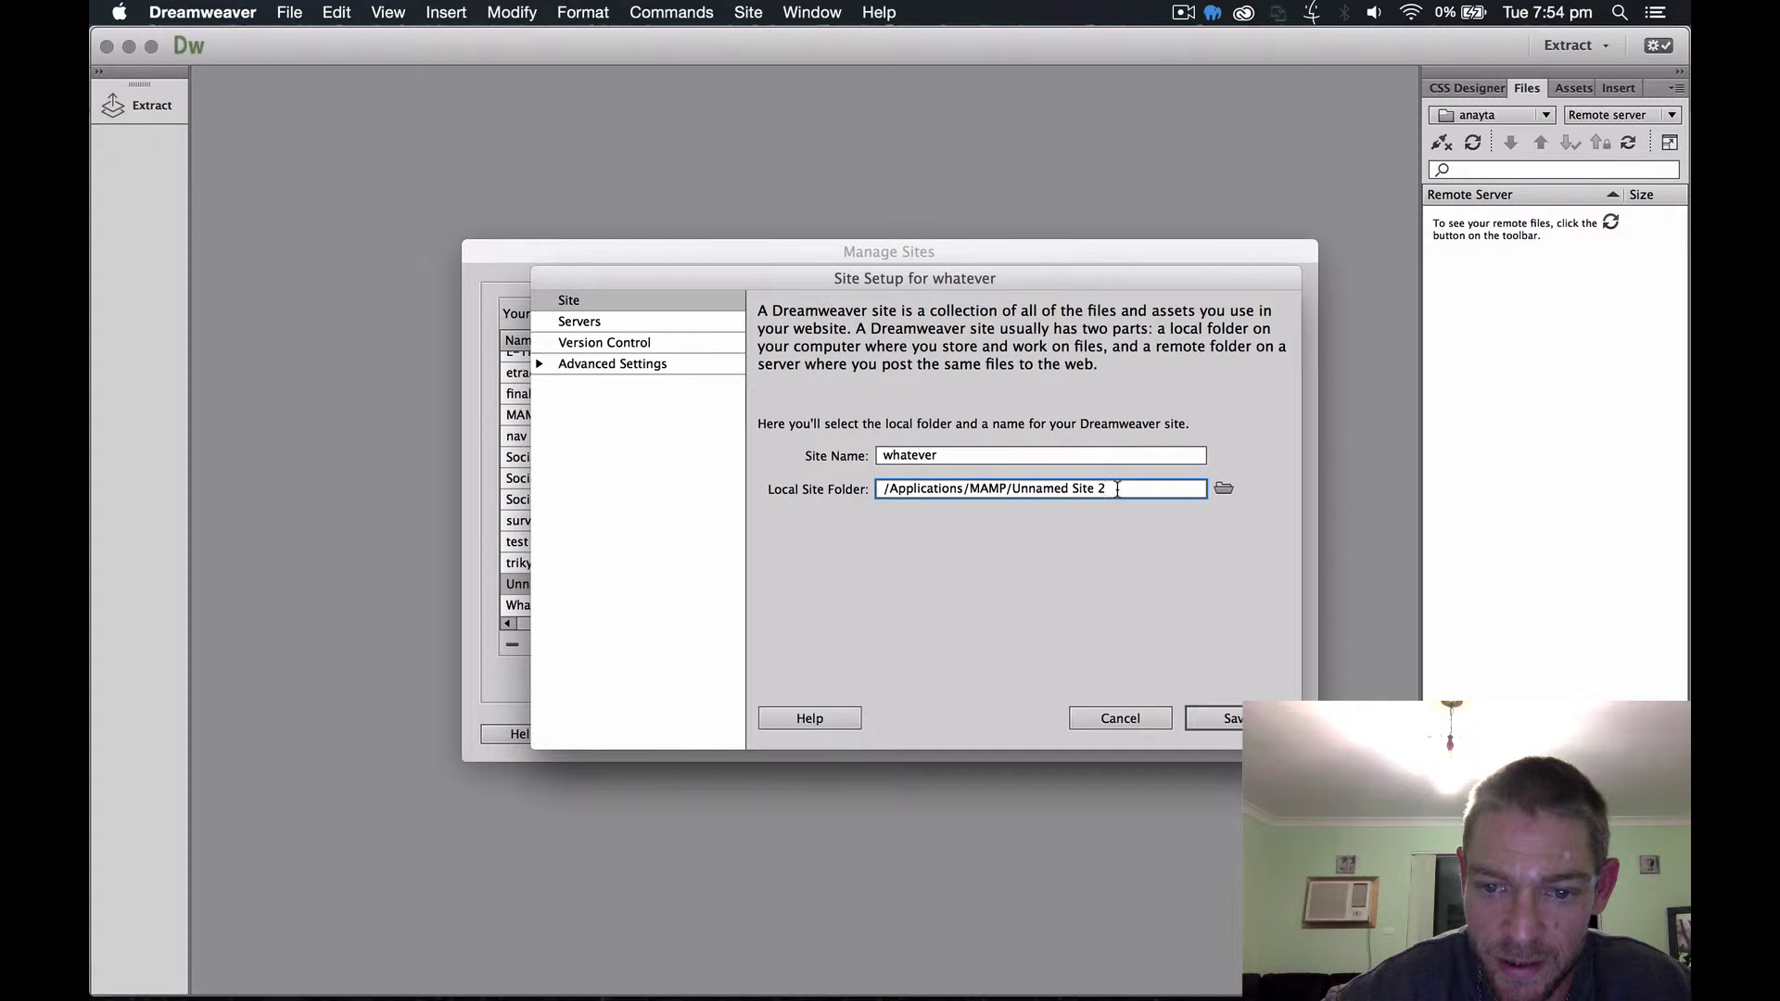
drag(1117, 489, 1009, 488)
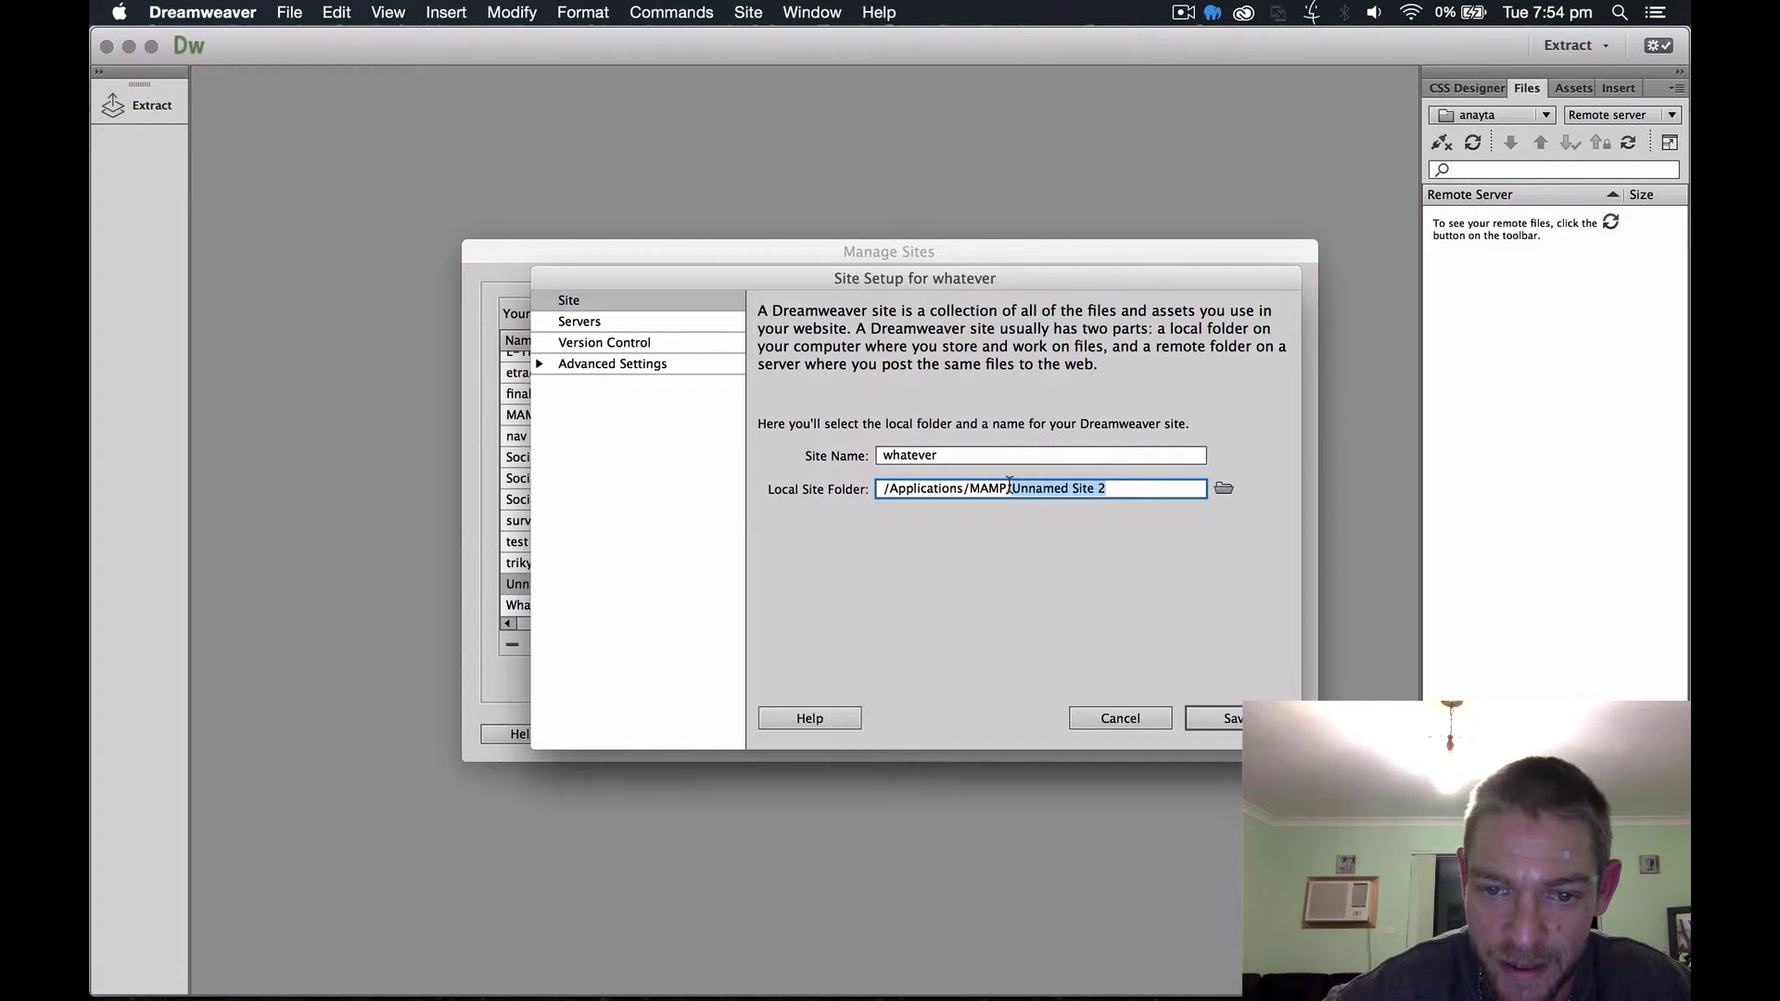
click(1121, 719)
scroll(748, 457, up, 2)
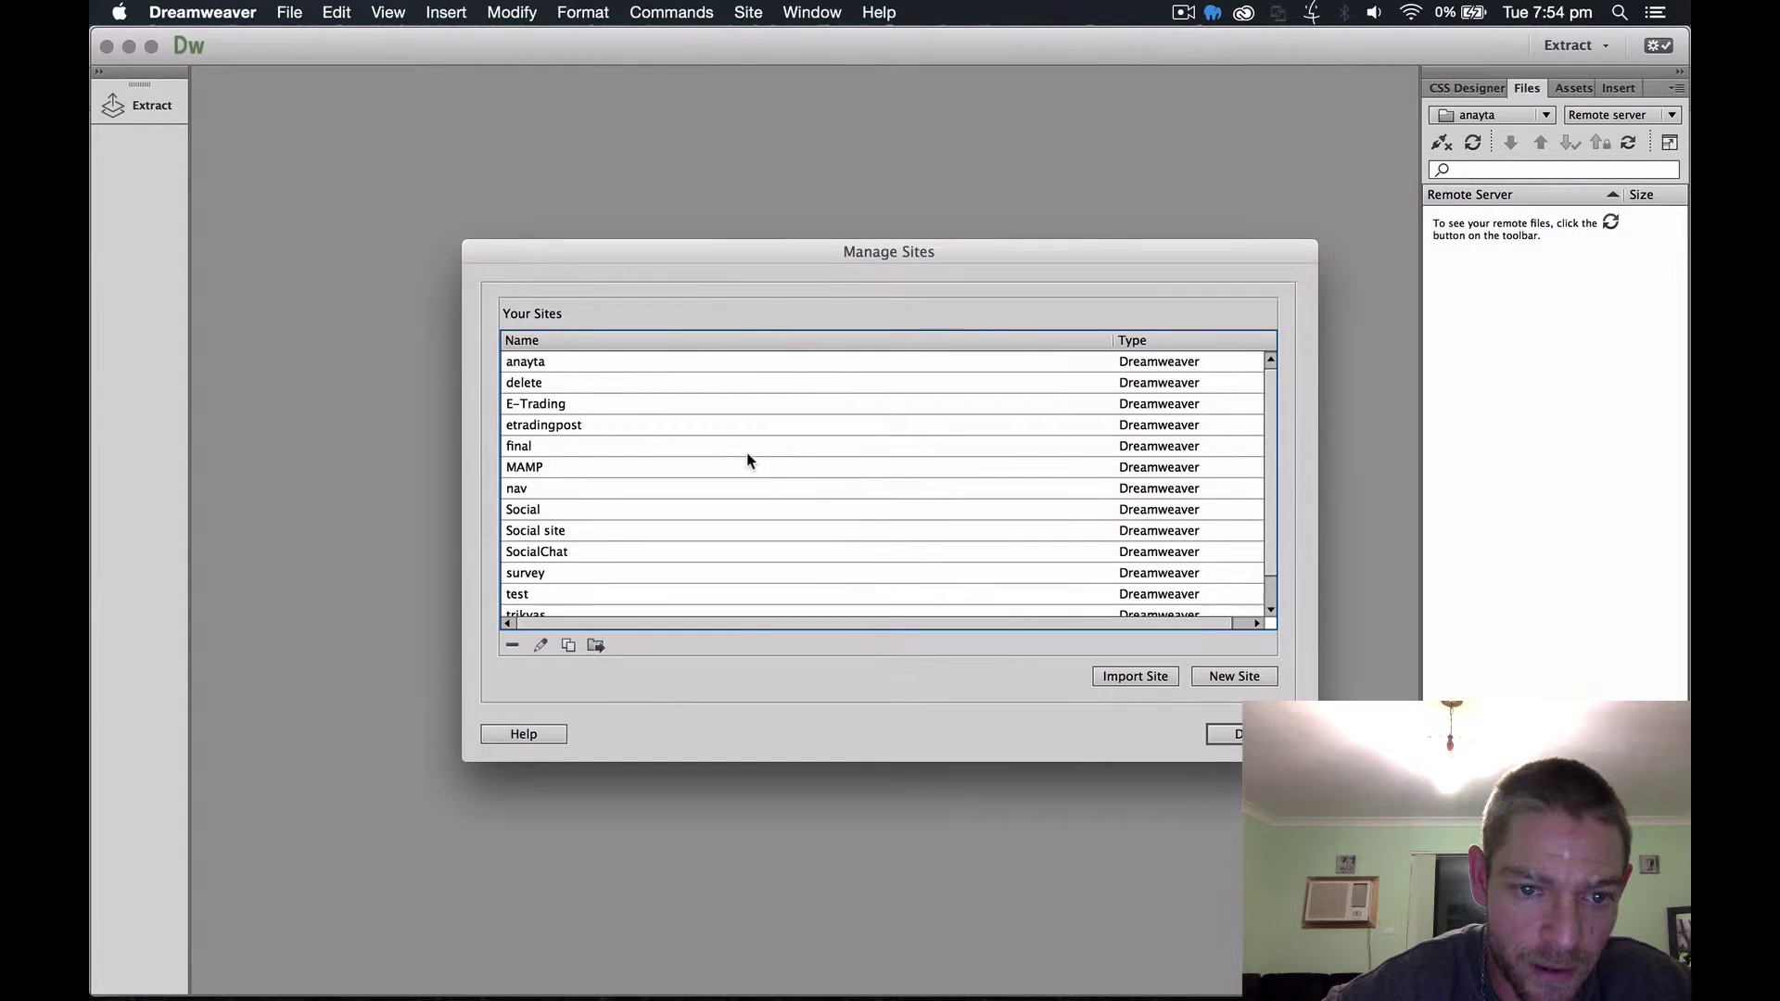
Open the anayta site setup, verify its local folder /Applications/MAMP/htdocs, and view its Servers list
click(599, 362)
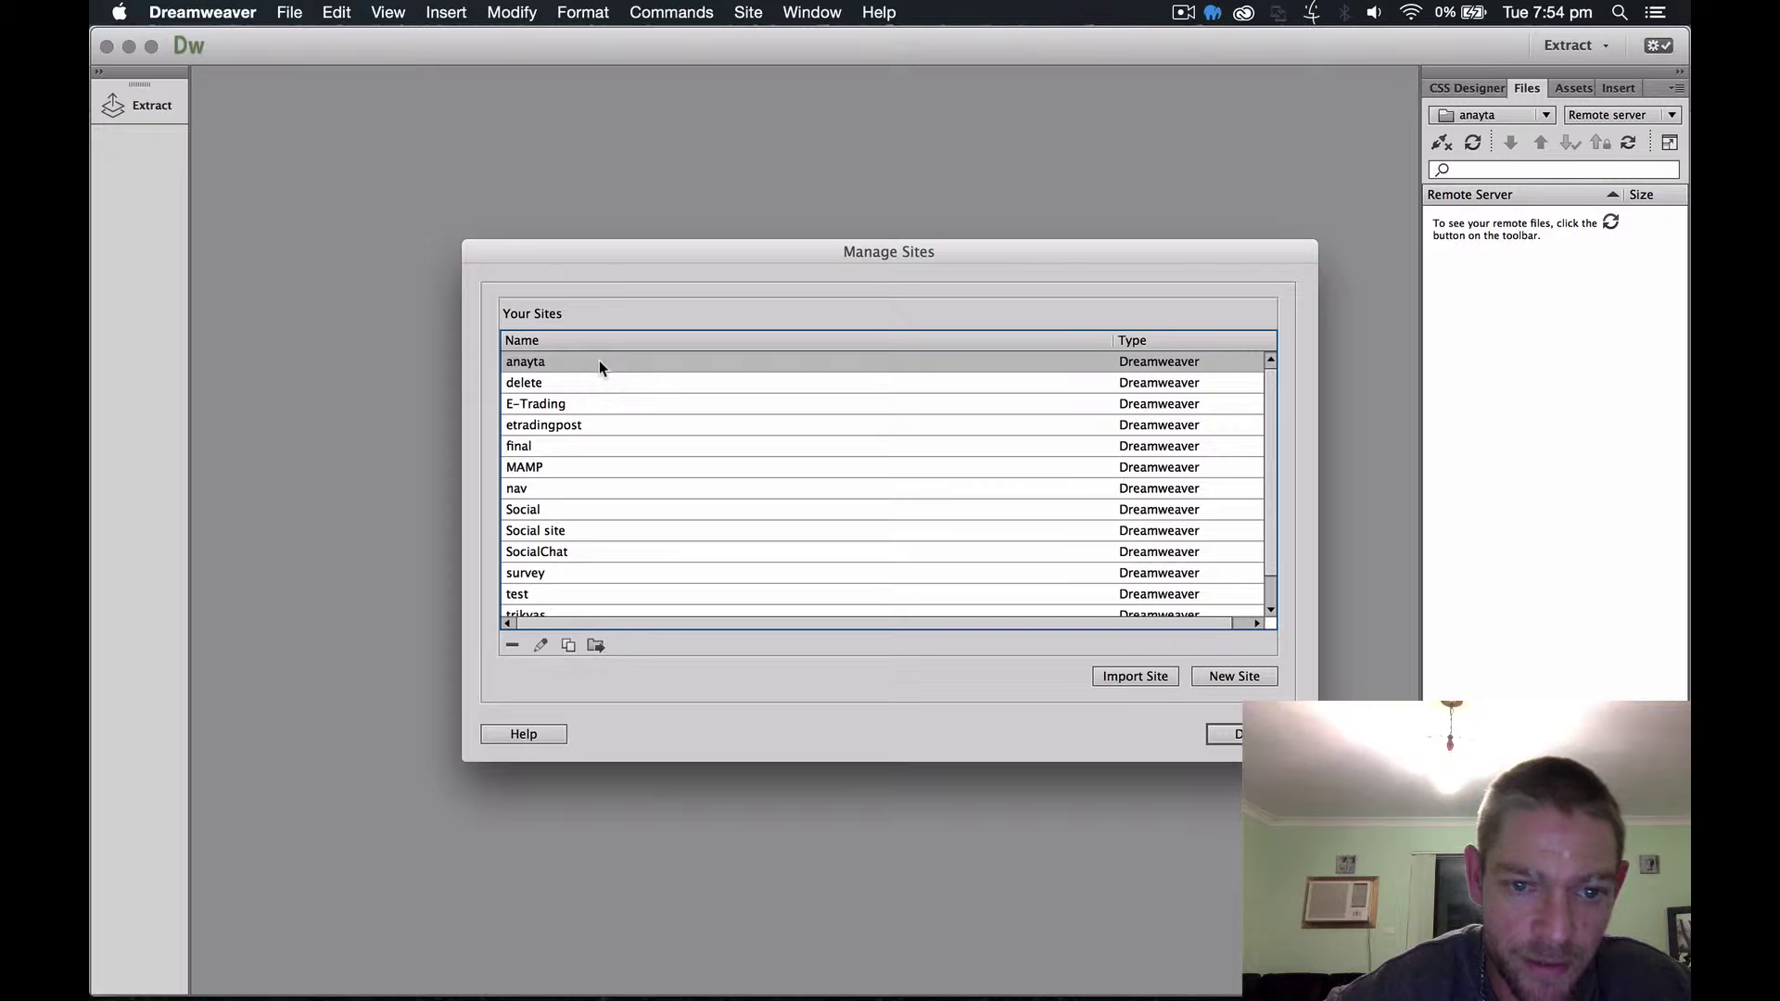
double_click(599, 361)
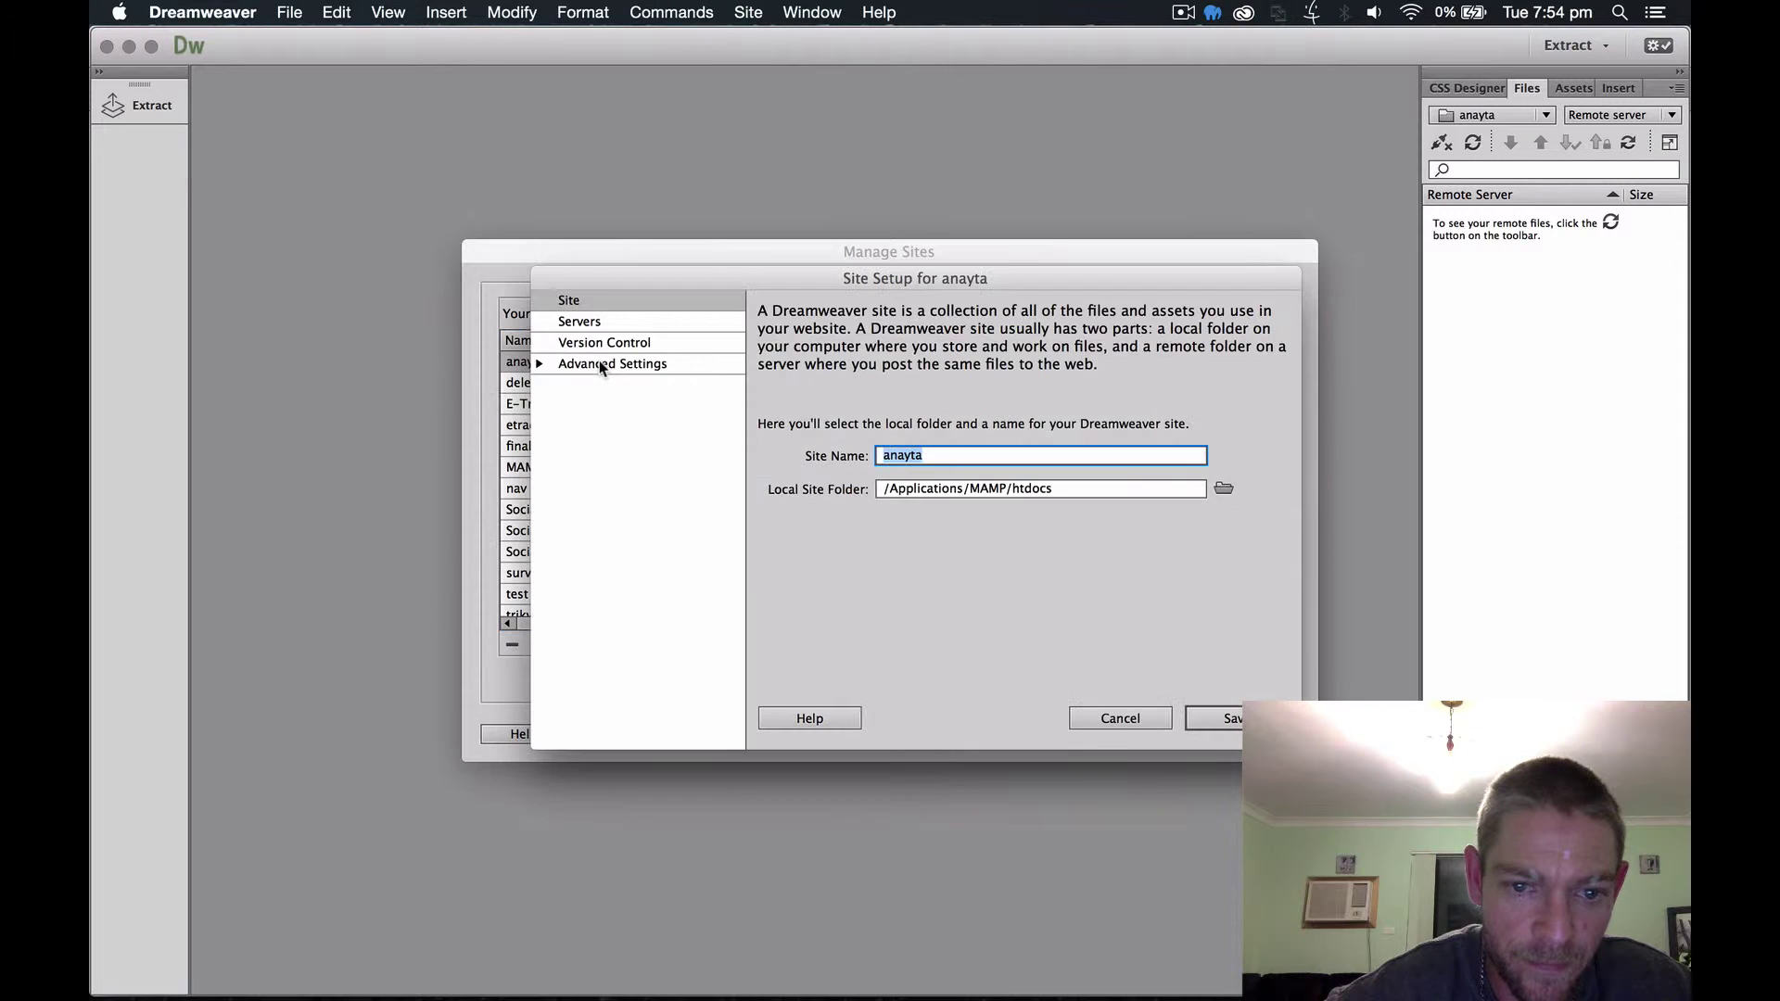
click(1055, 489)
double_click(1033, 488)
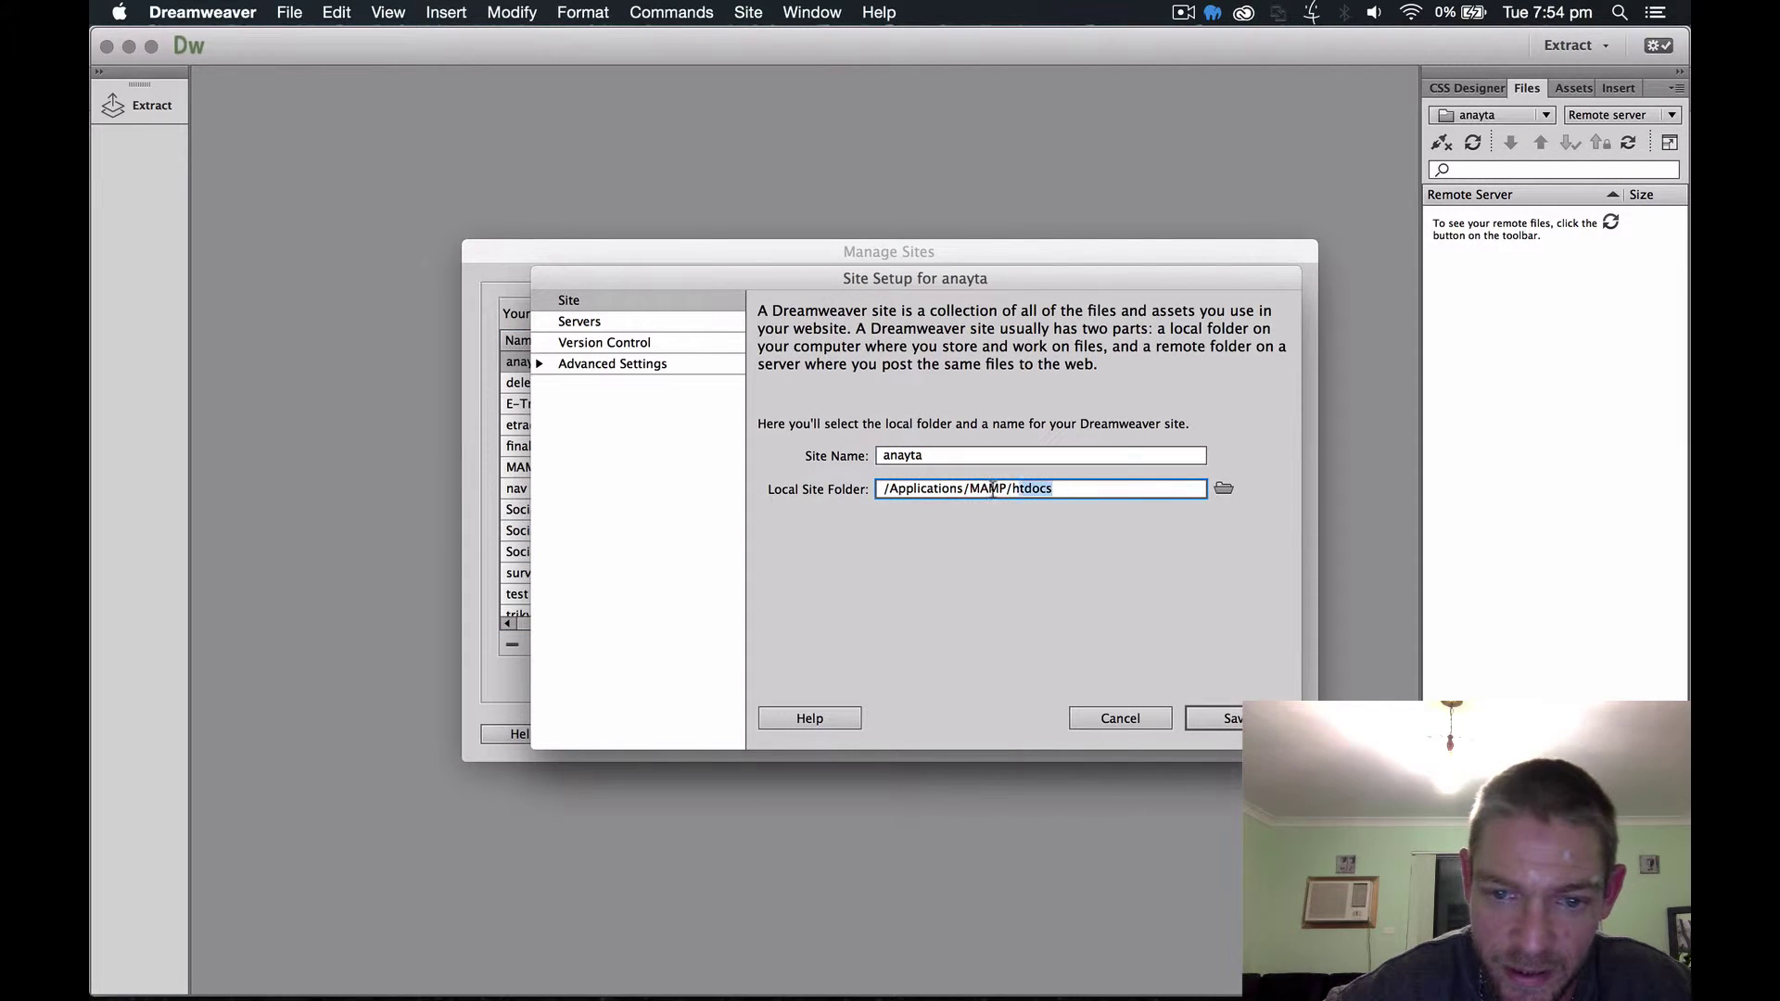
drag(992, 490, 872, 490)
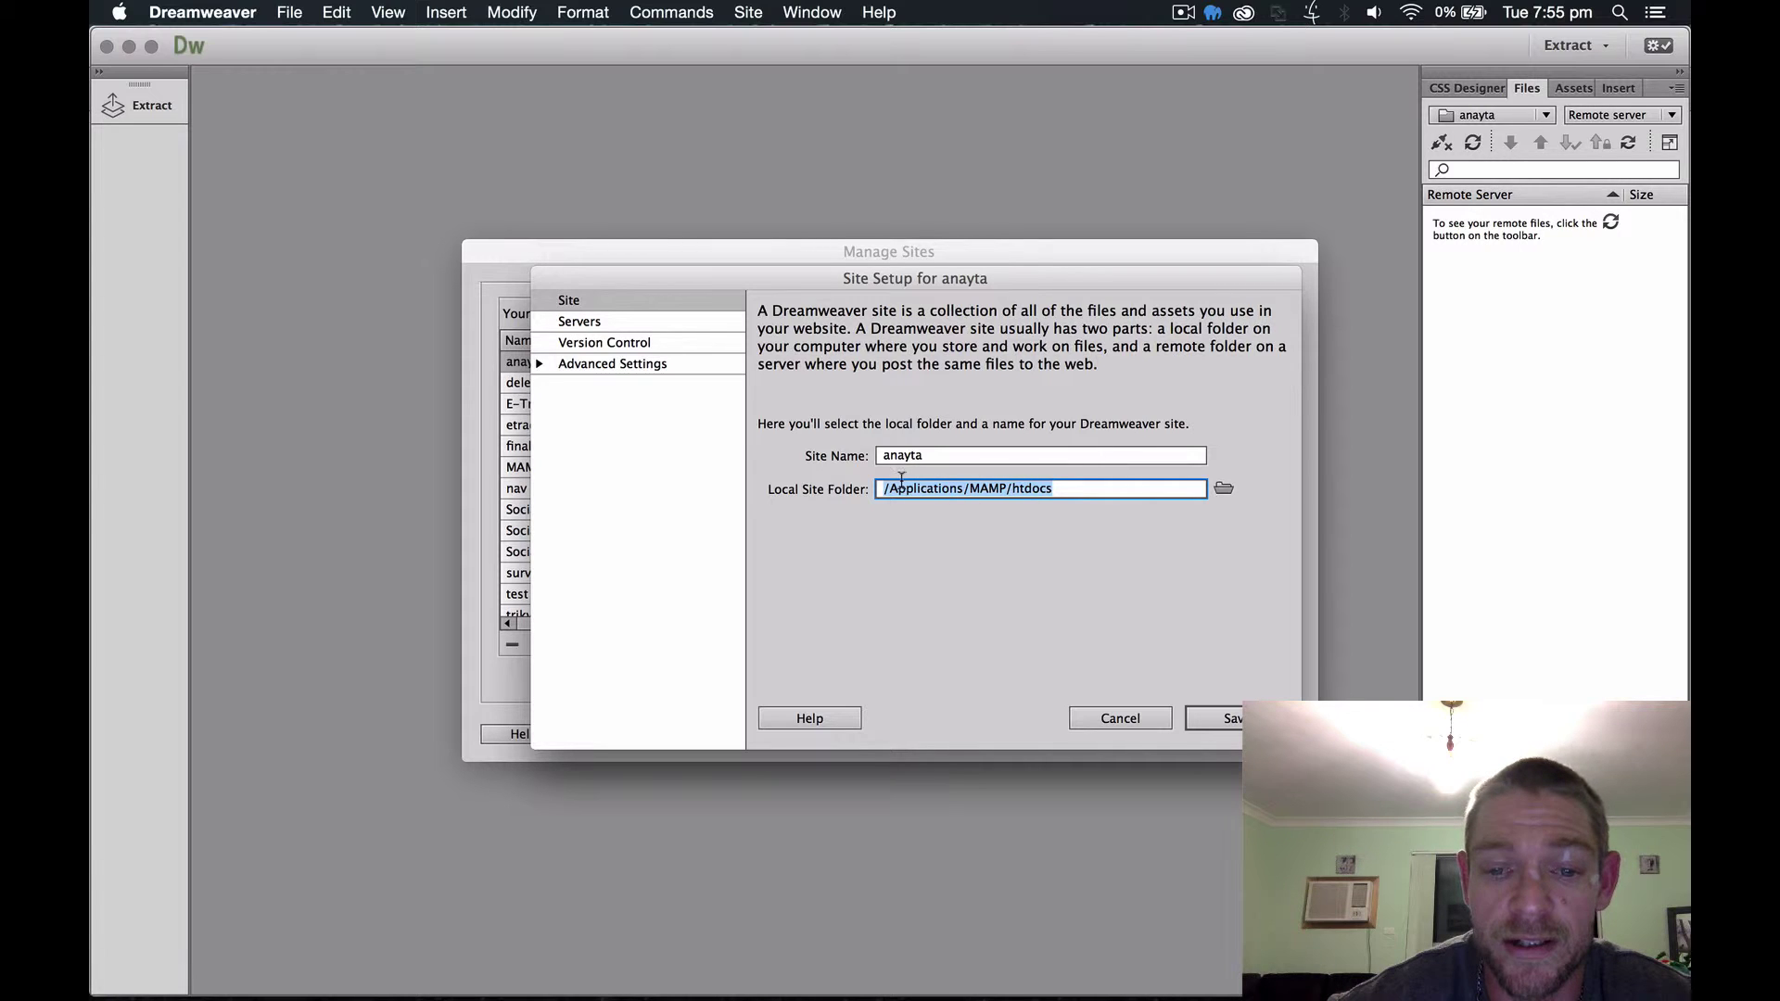
click(1057, 488)
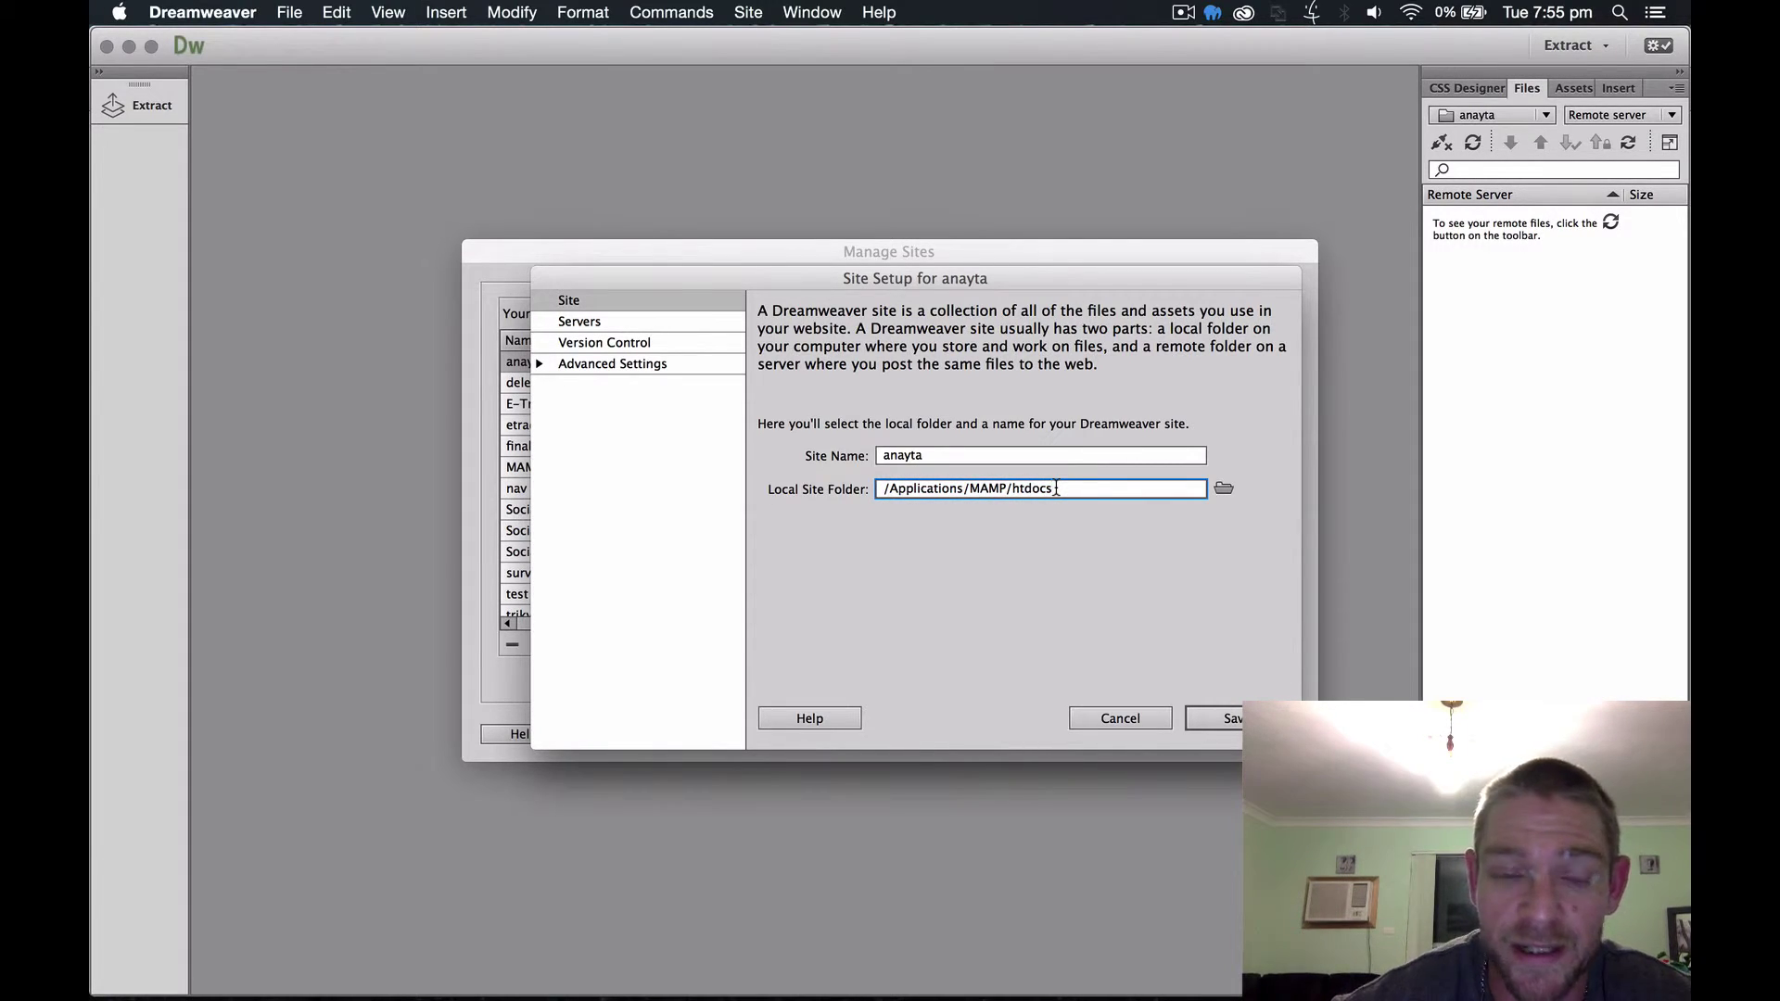
click(593, 320)
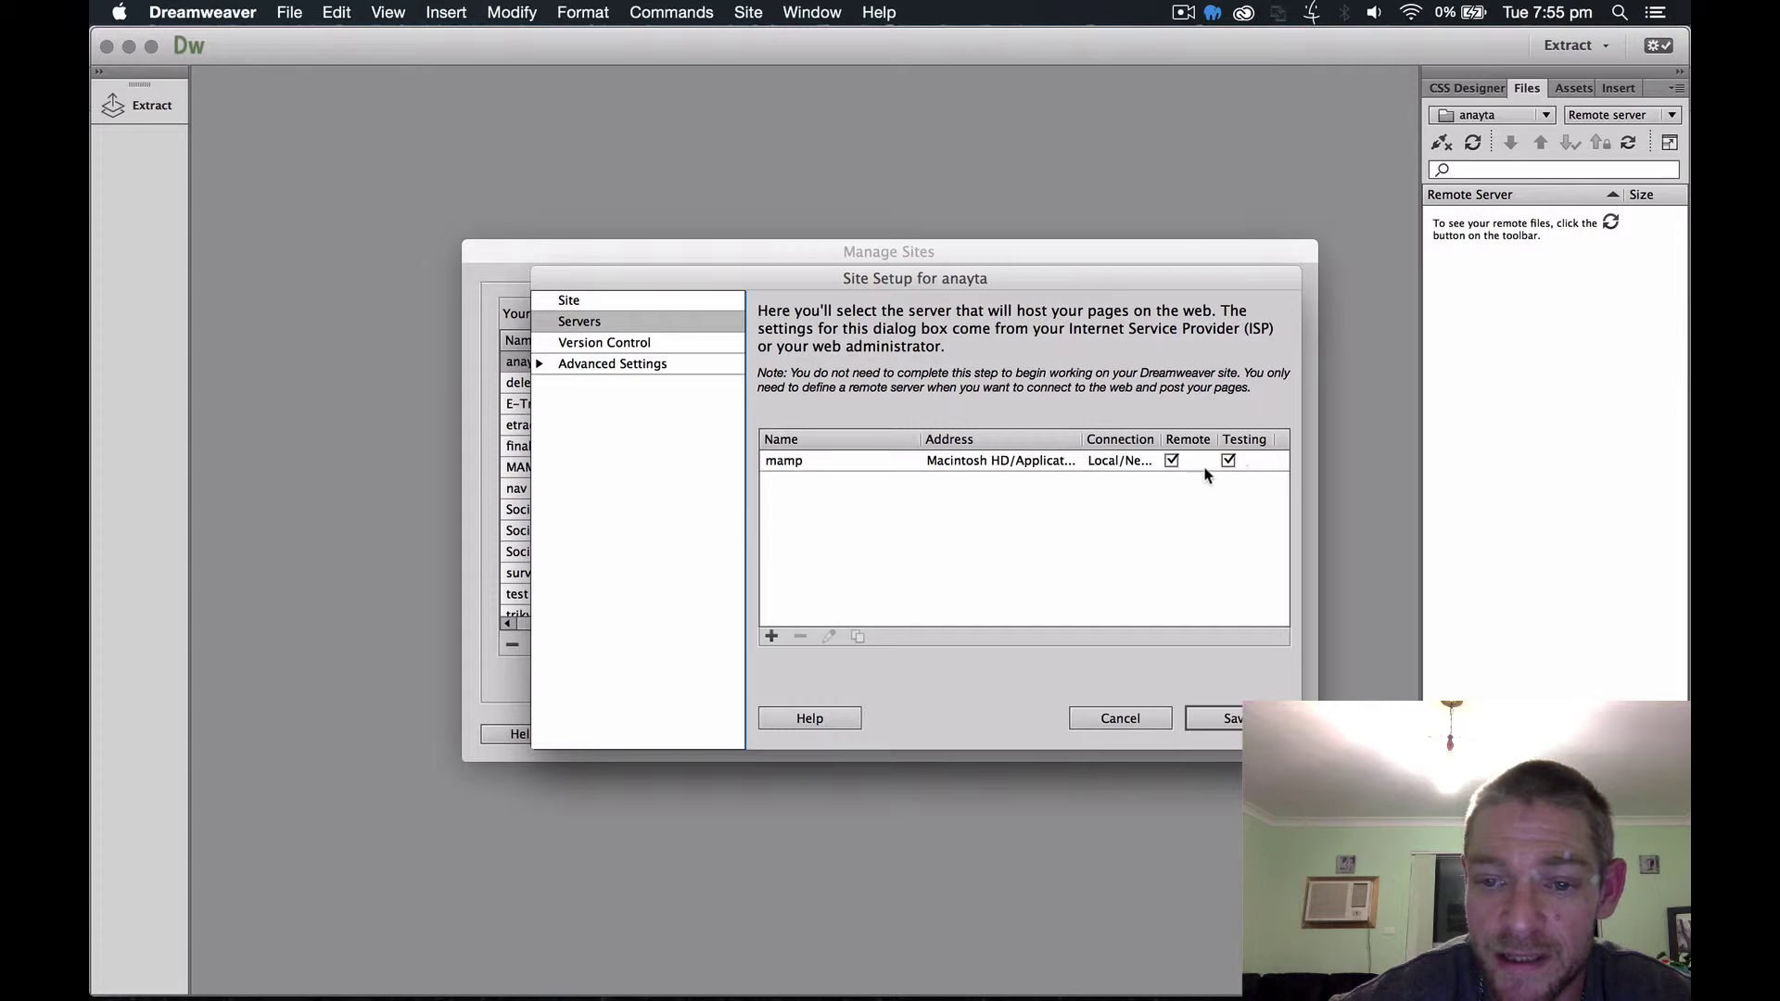
Back out of the shared root folder warning, close anayta's setup unsaved, and exit Manage Sites
click(1228, 719)
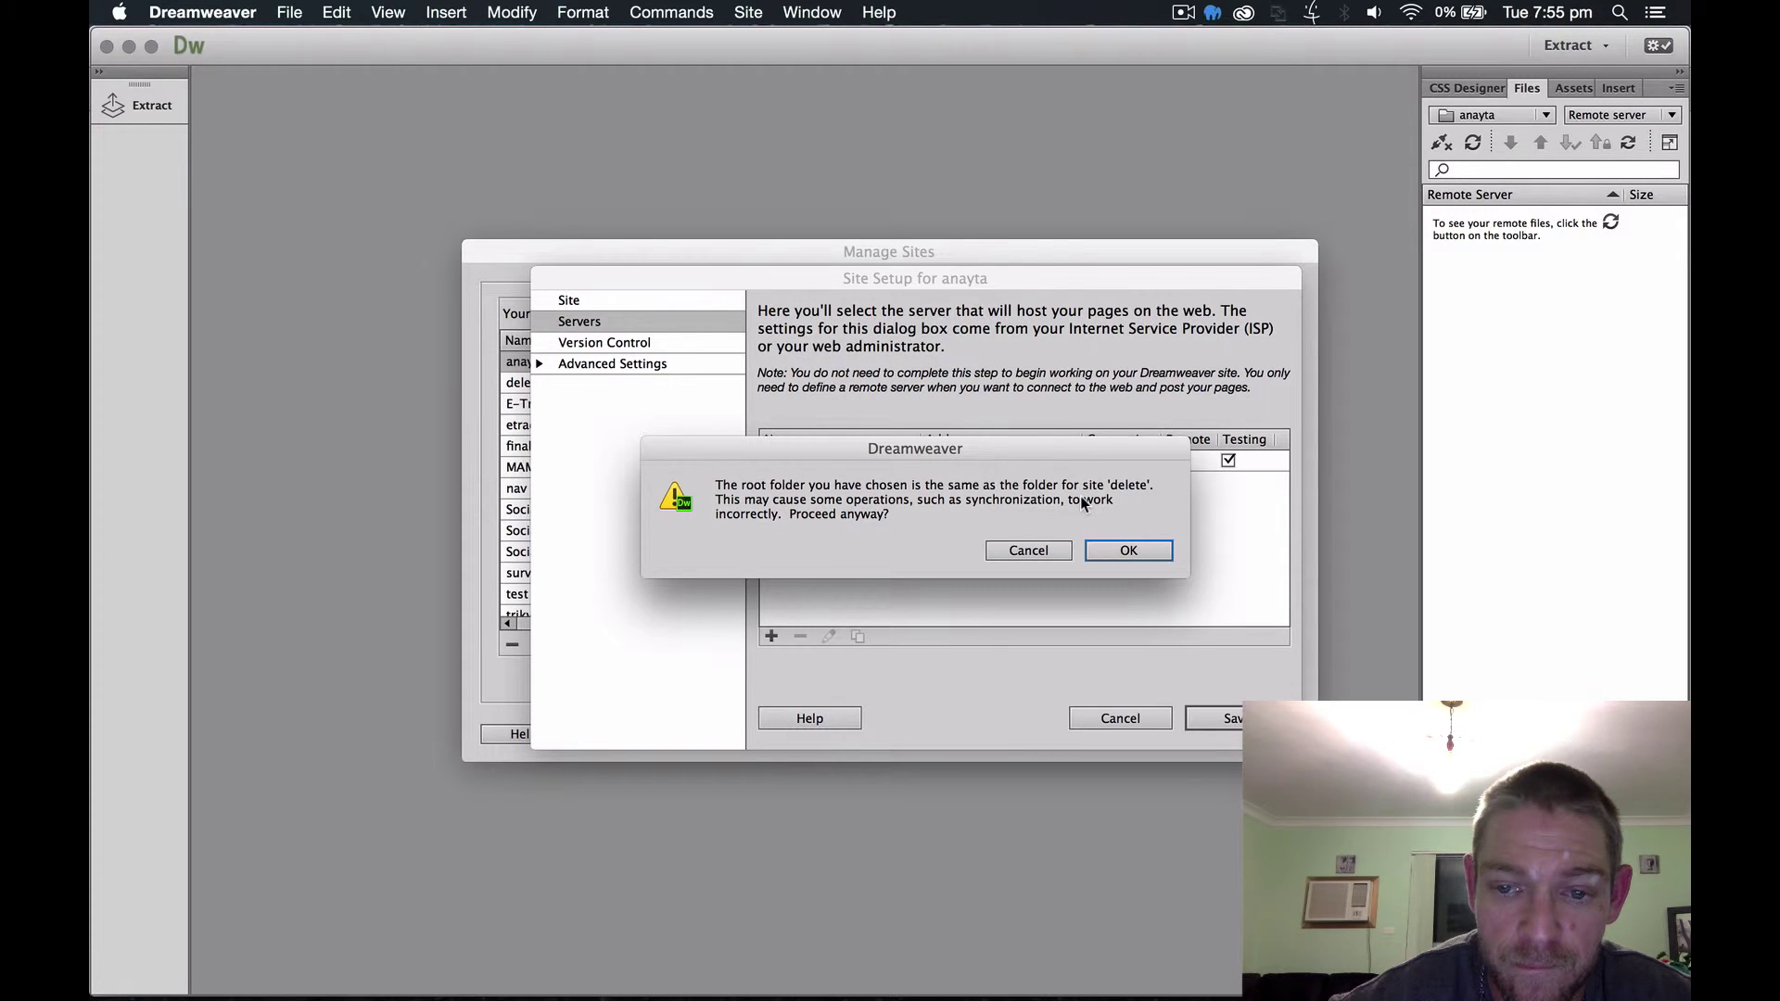
click(1027, 551)
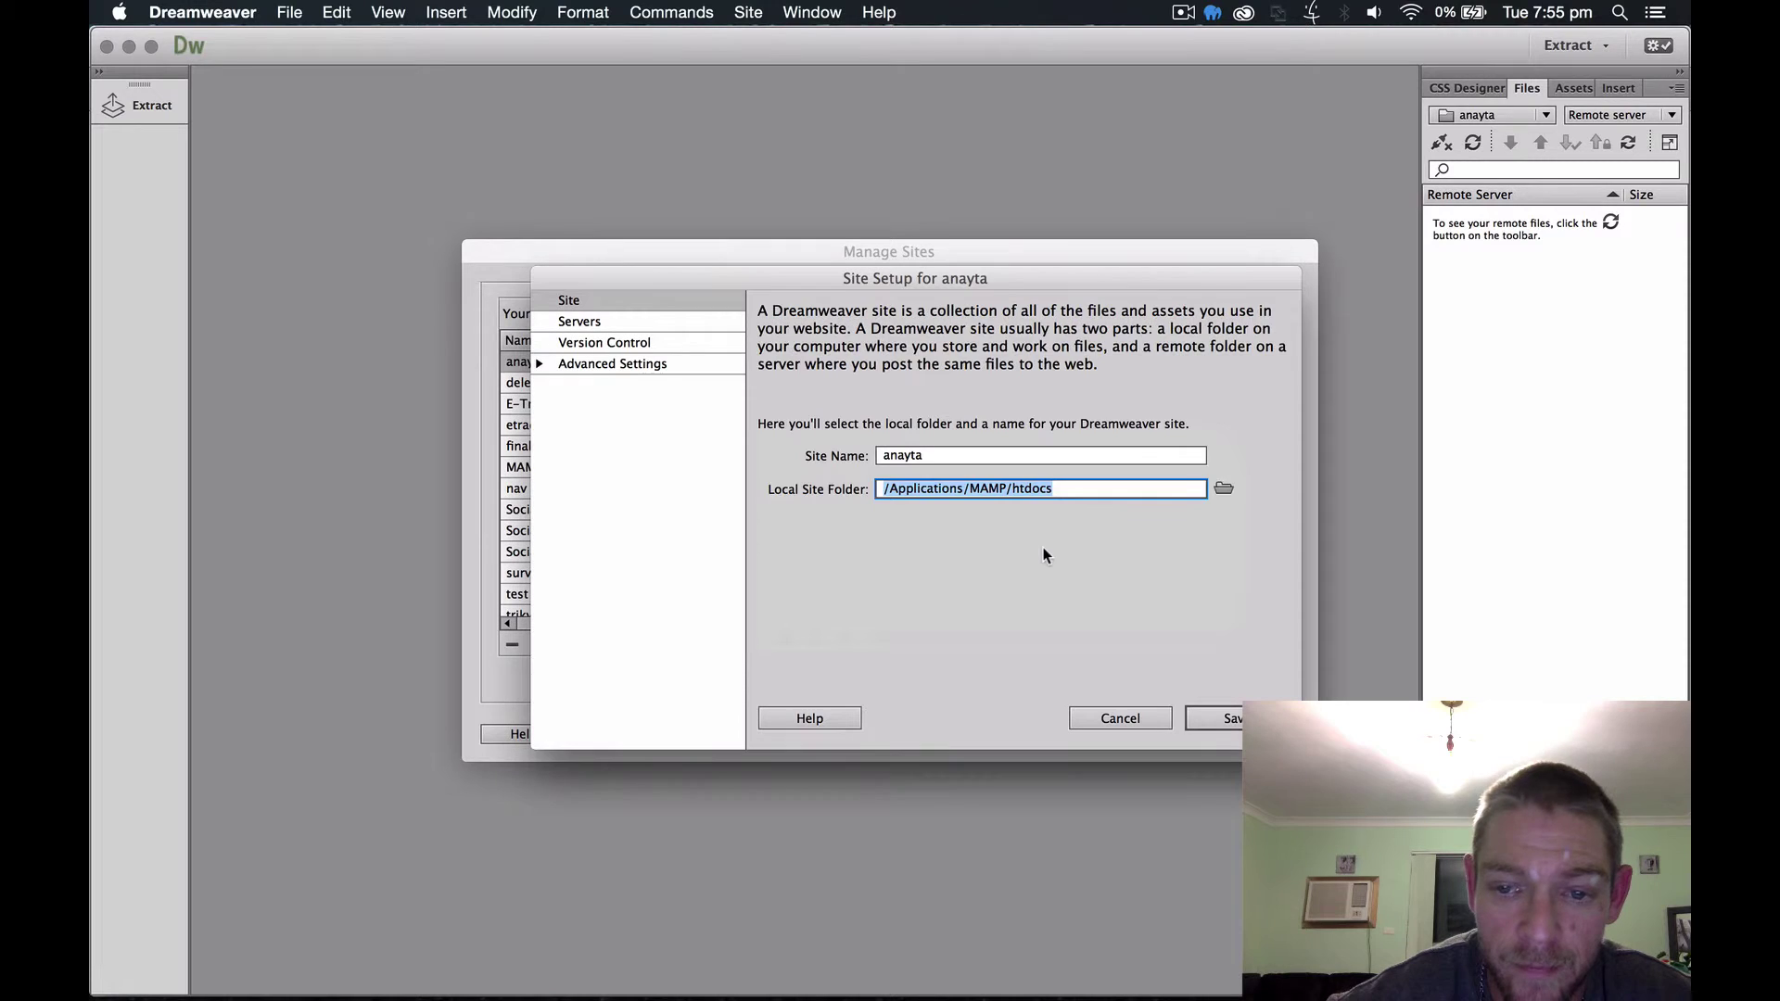
click(1111, 722)
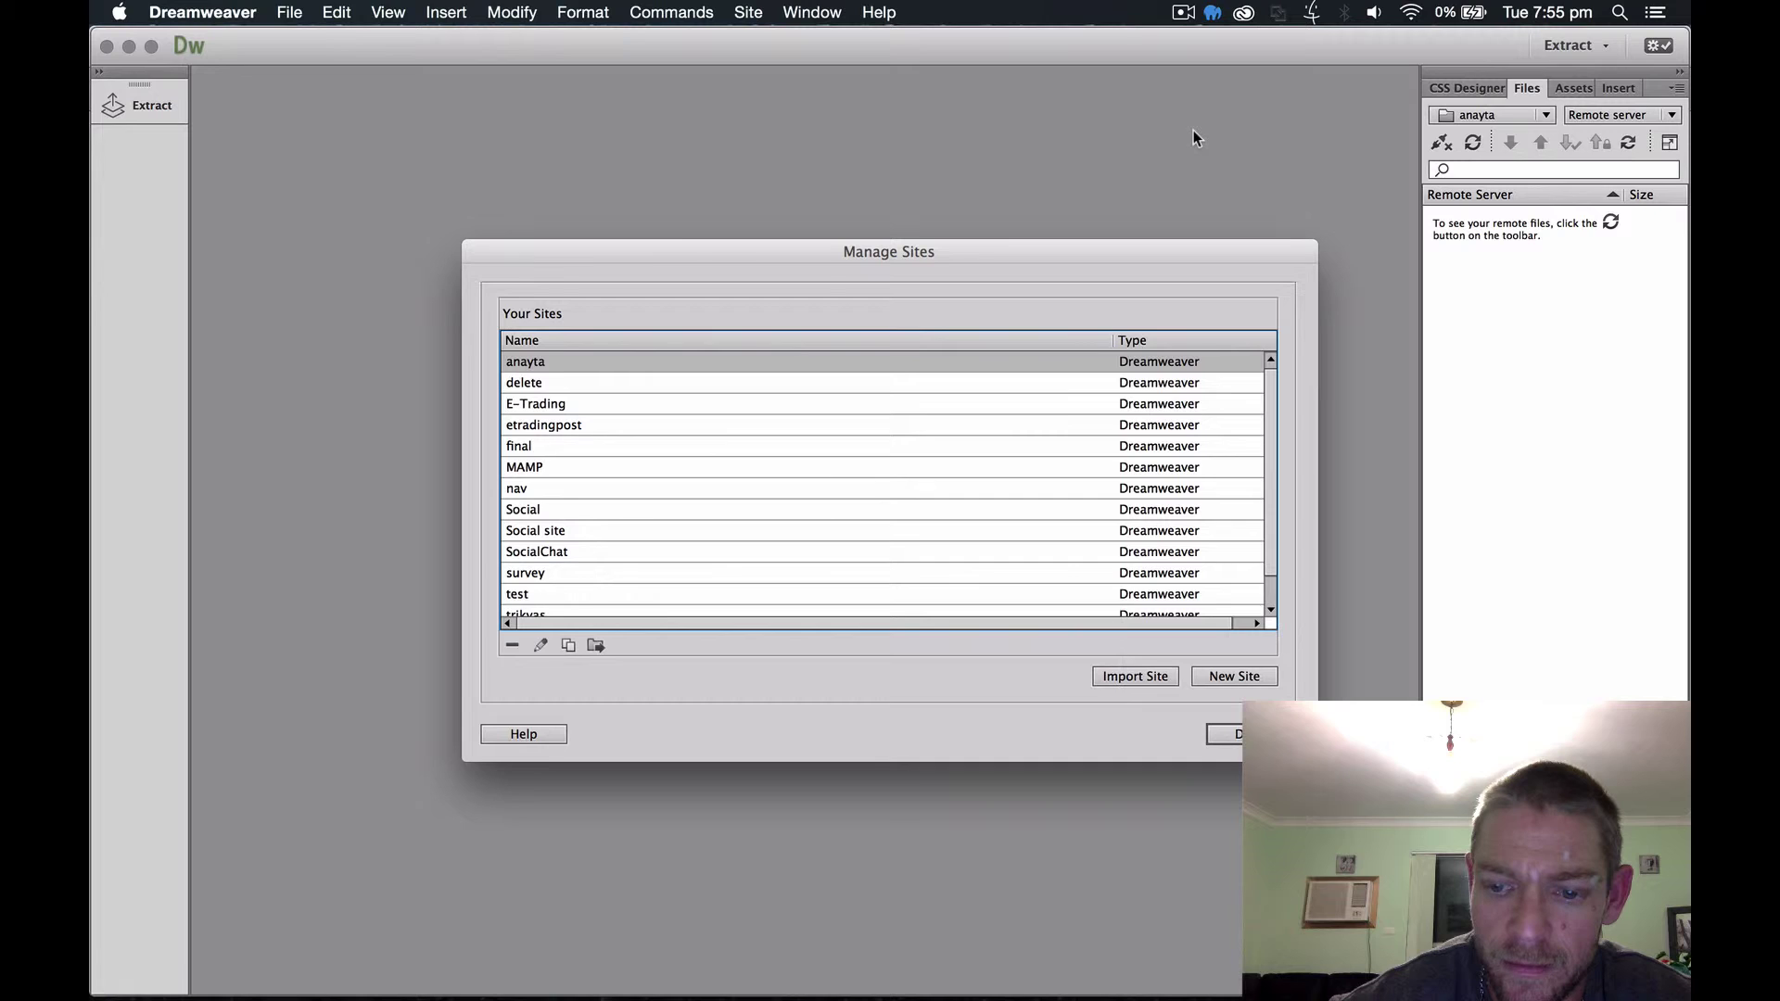
click(1233, 733)
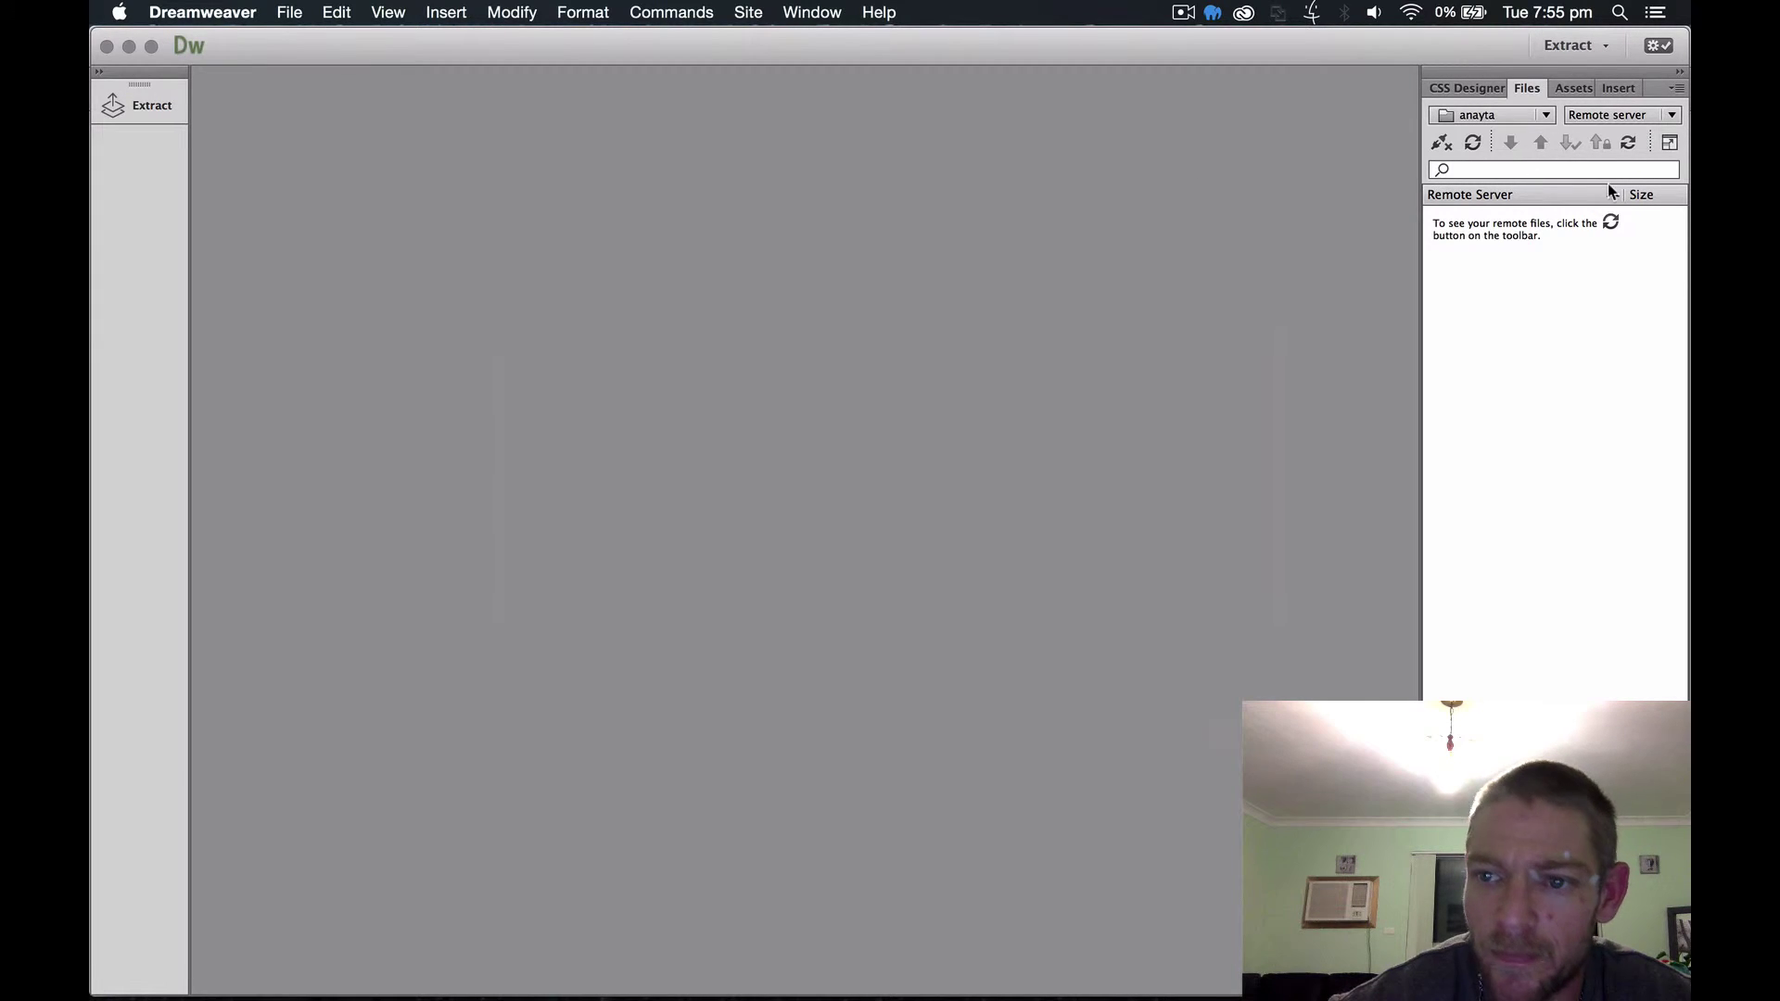
Connect to the anayta remote server to list files like 90.php, then bring Finder forward
click(1443, 145)
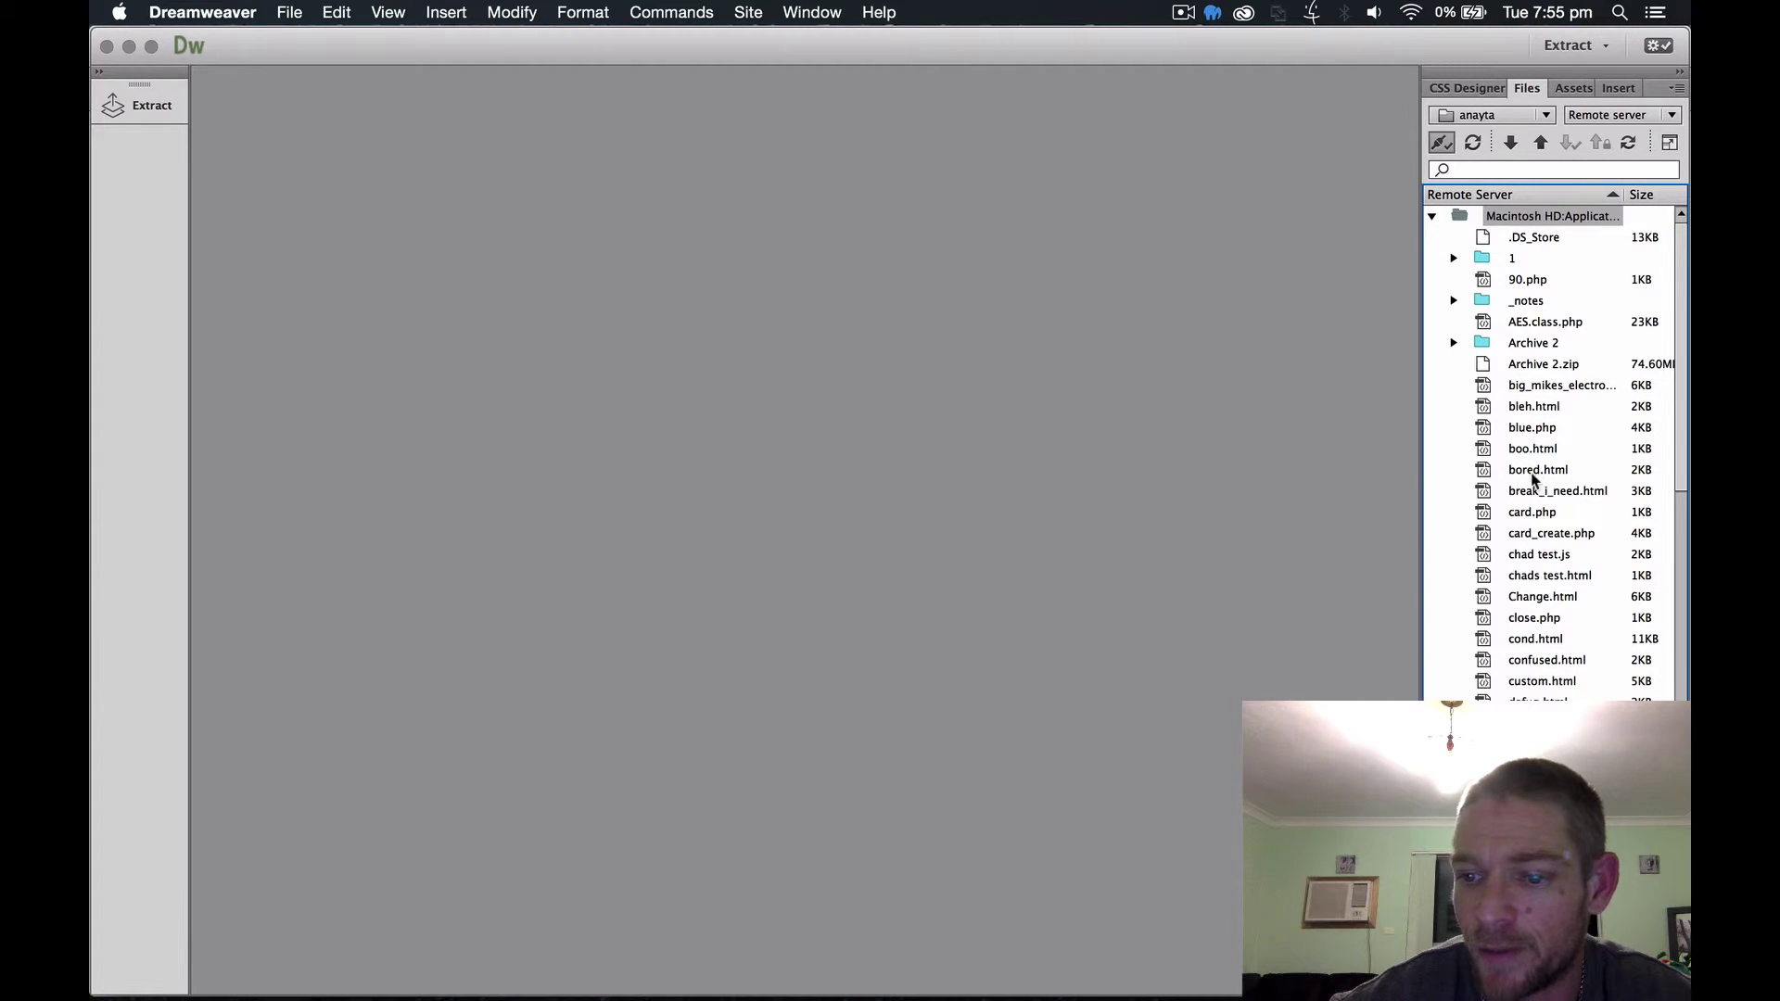
mouse_move(751, 999)
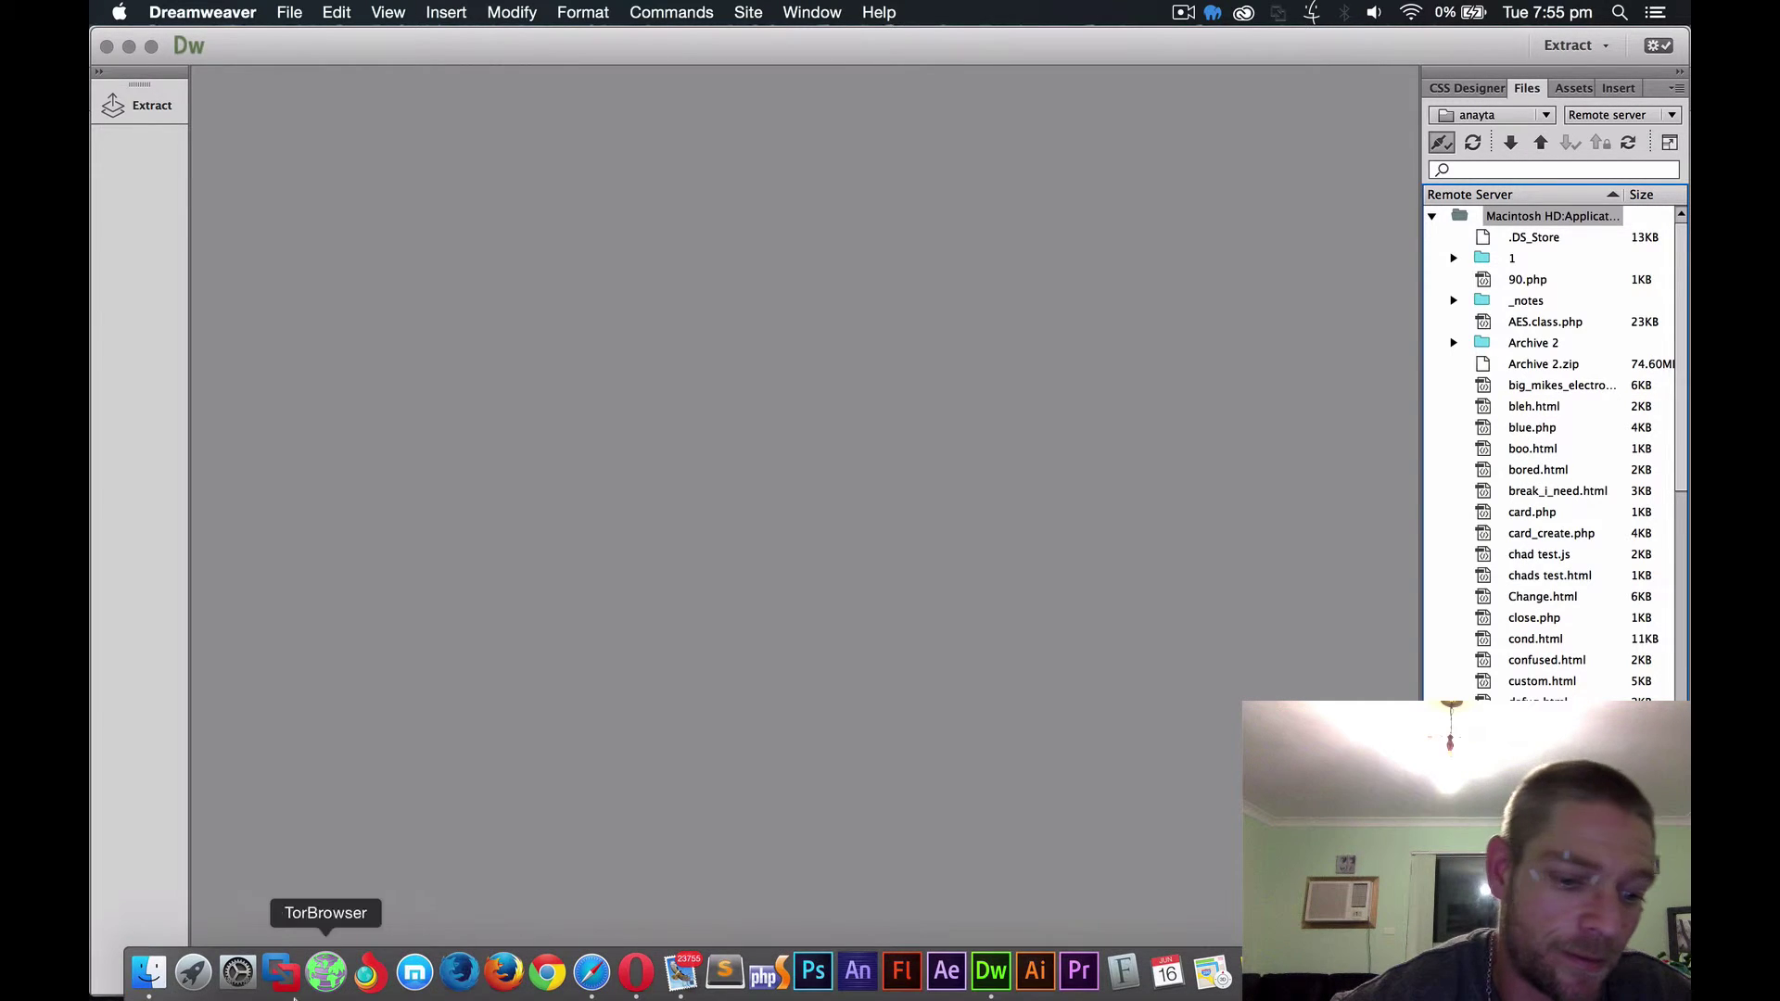
click(149, 971)
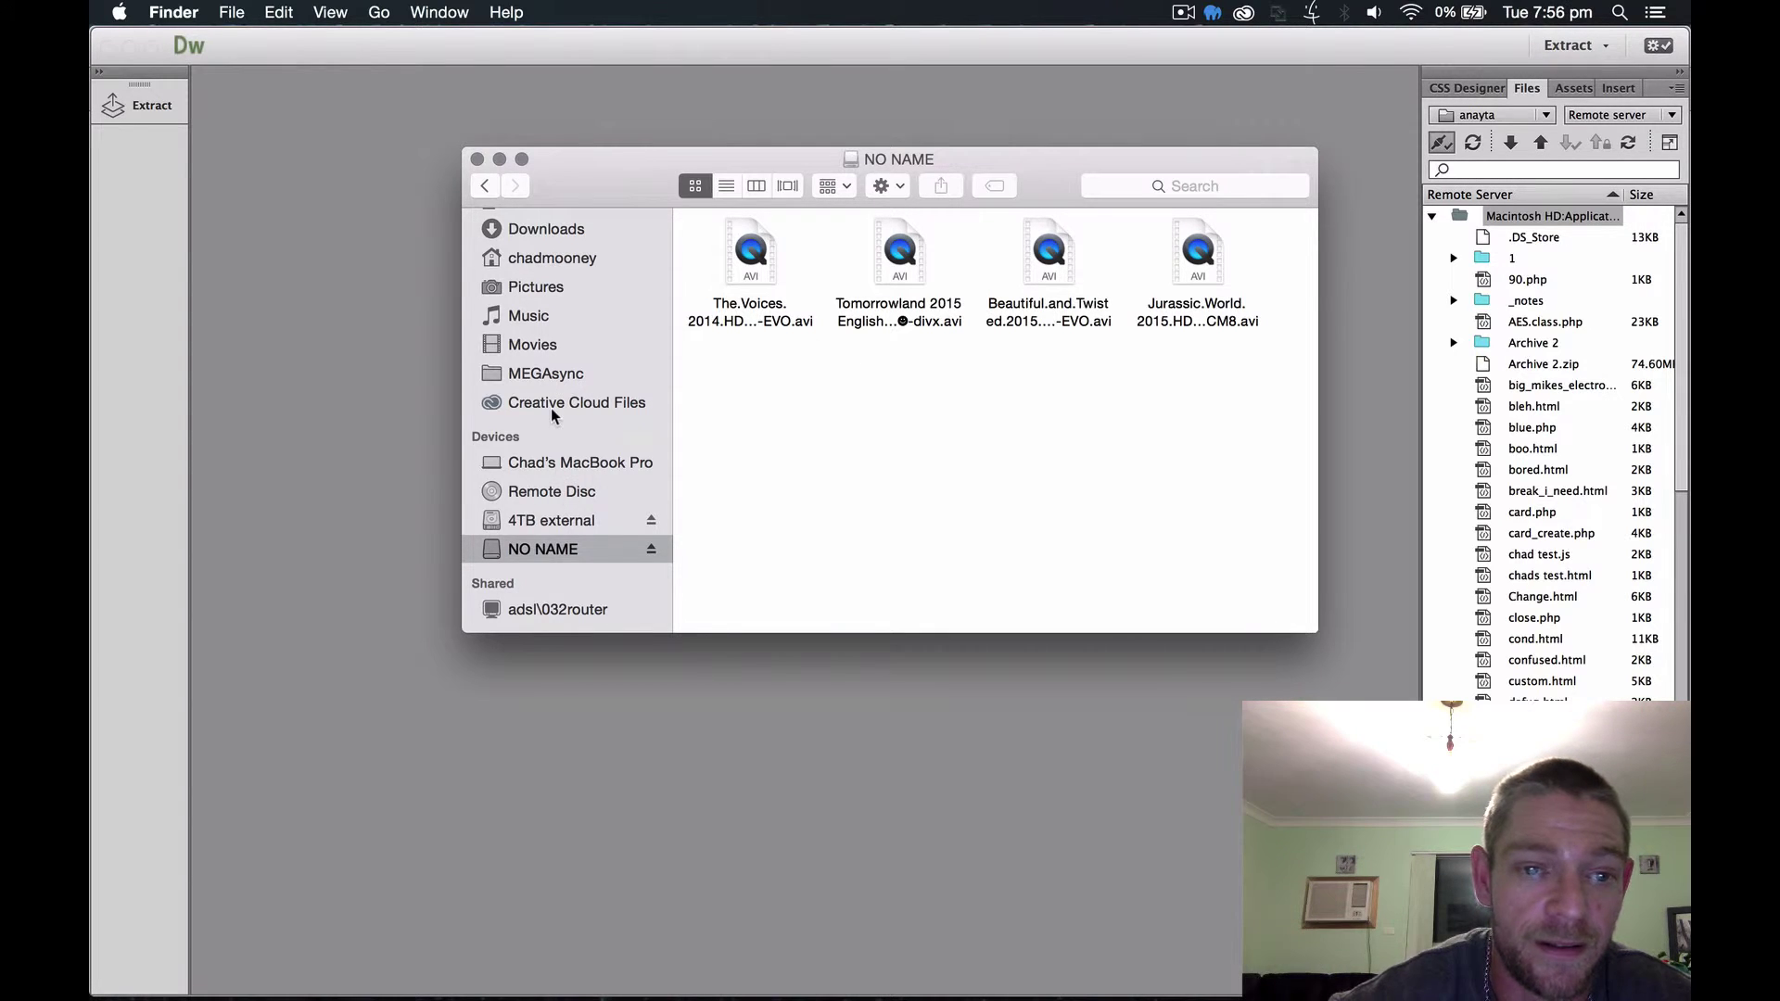
Browse Applications > MAMP > htdocs in Finder, scroll through its files, then close the window
scroll(551, 408, up, 5)
click(549, 336)
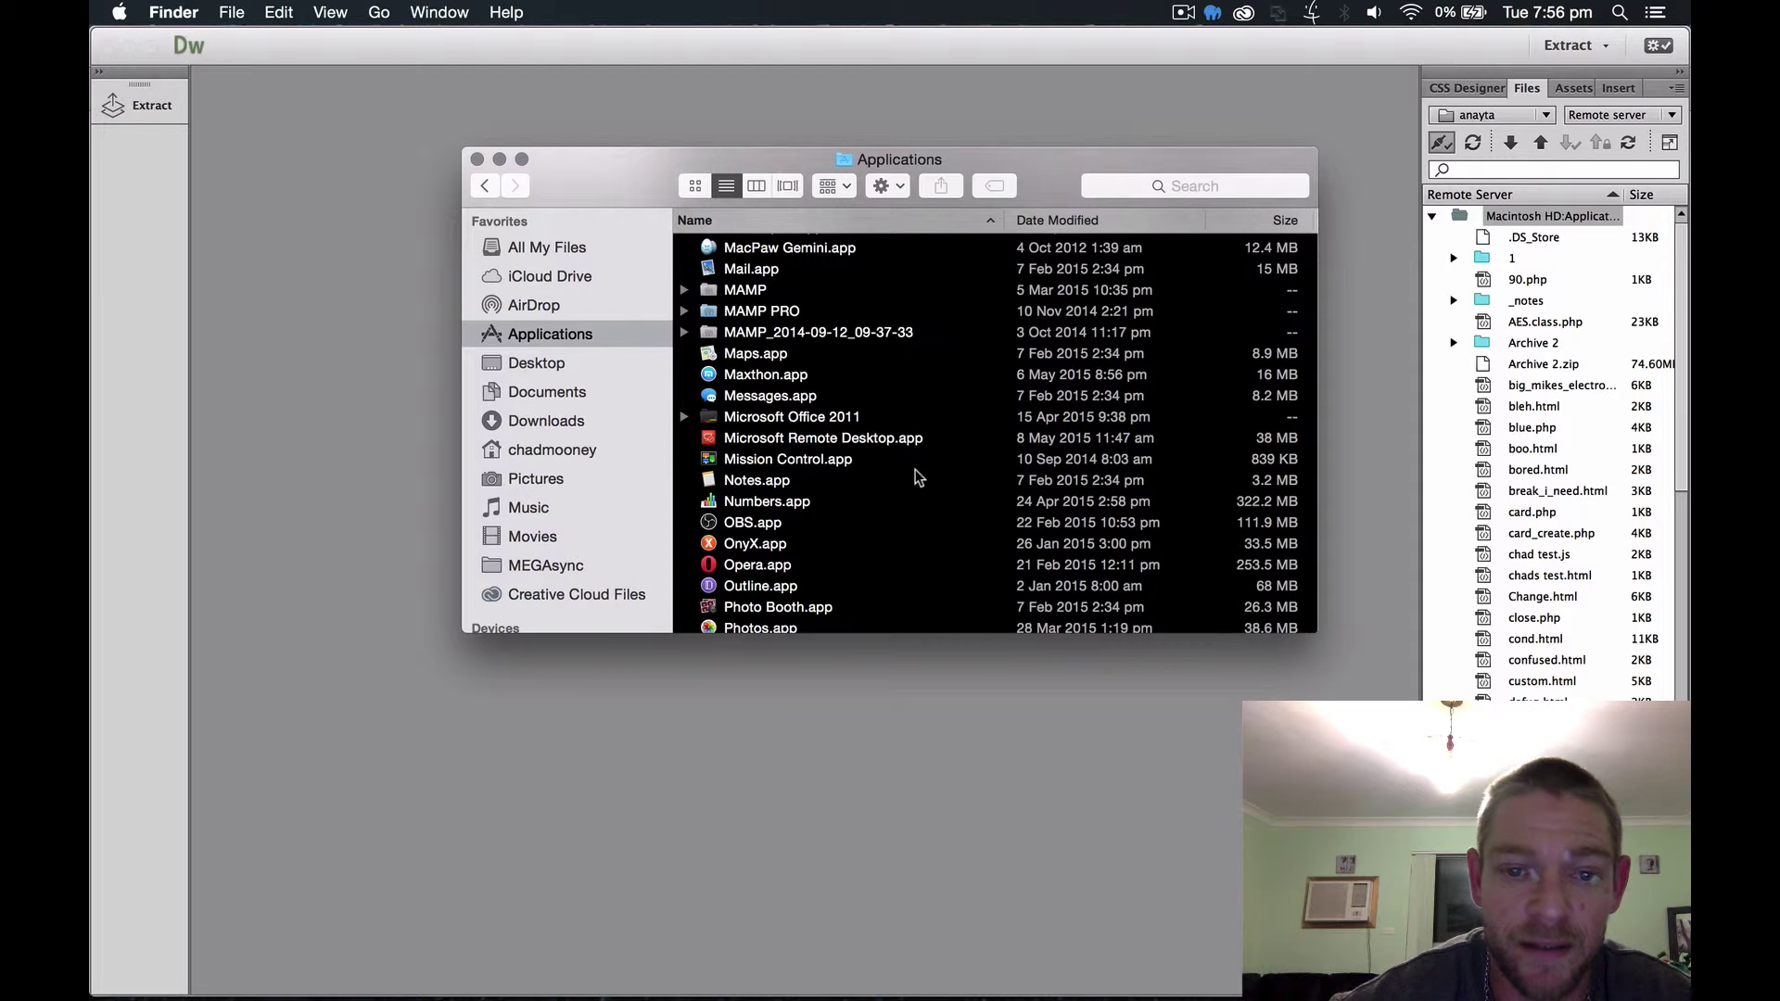
double_click(736, 291)
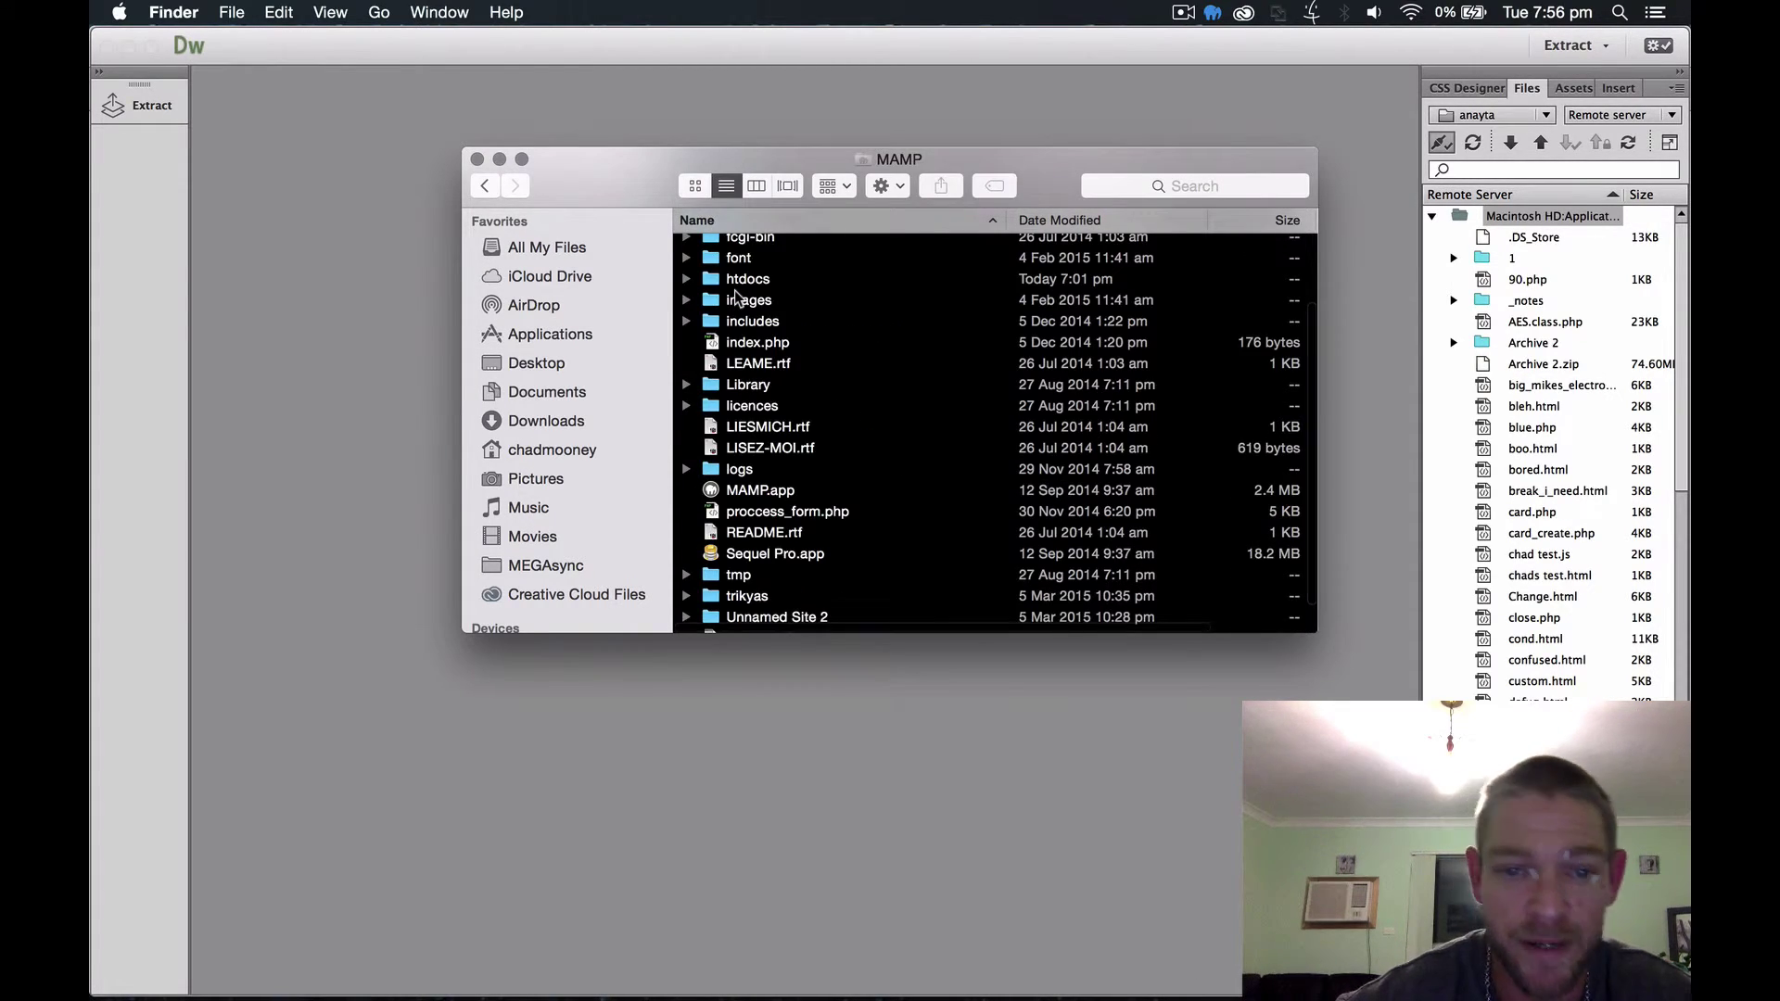
scroll(811, 387, up, 3)
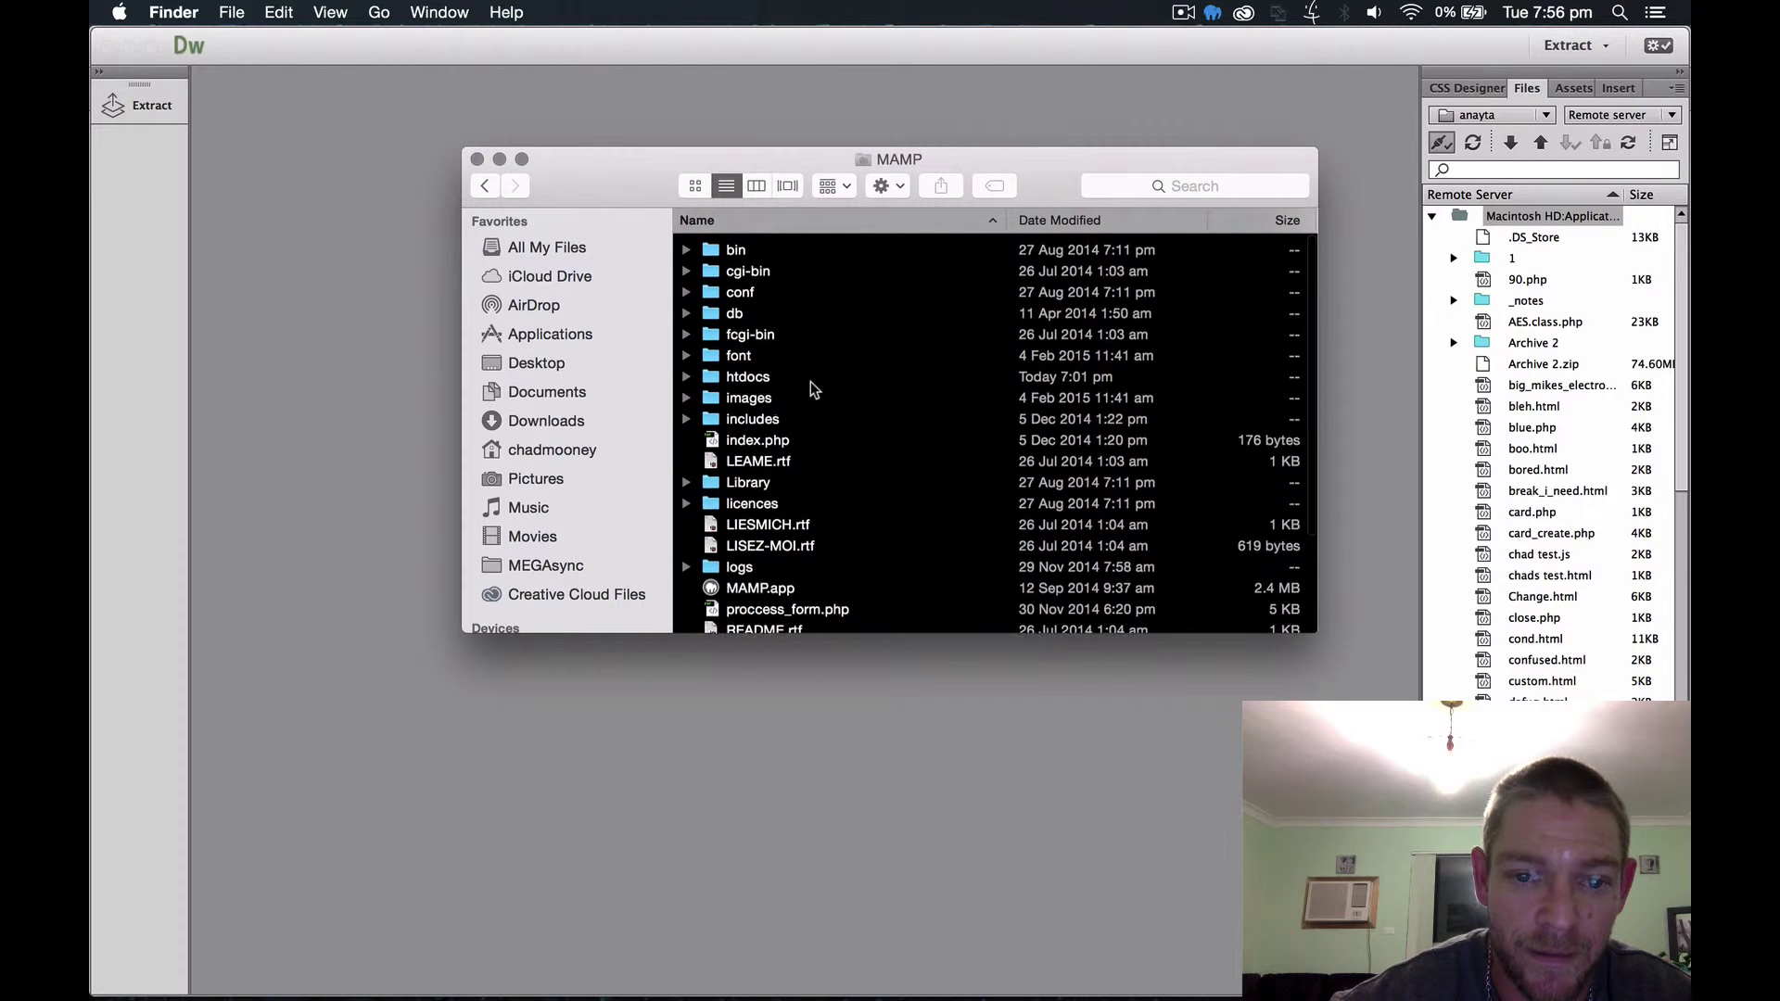
click(747, 378)
double_click(746, 377)
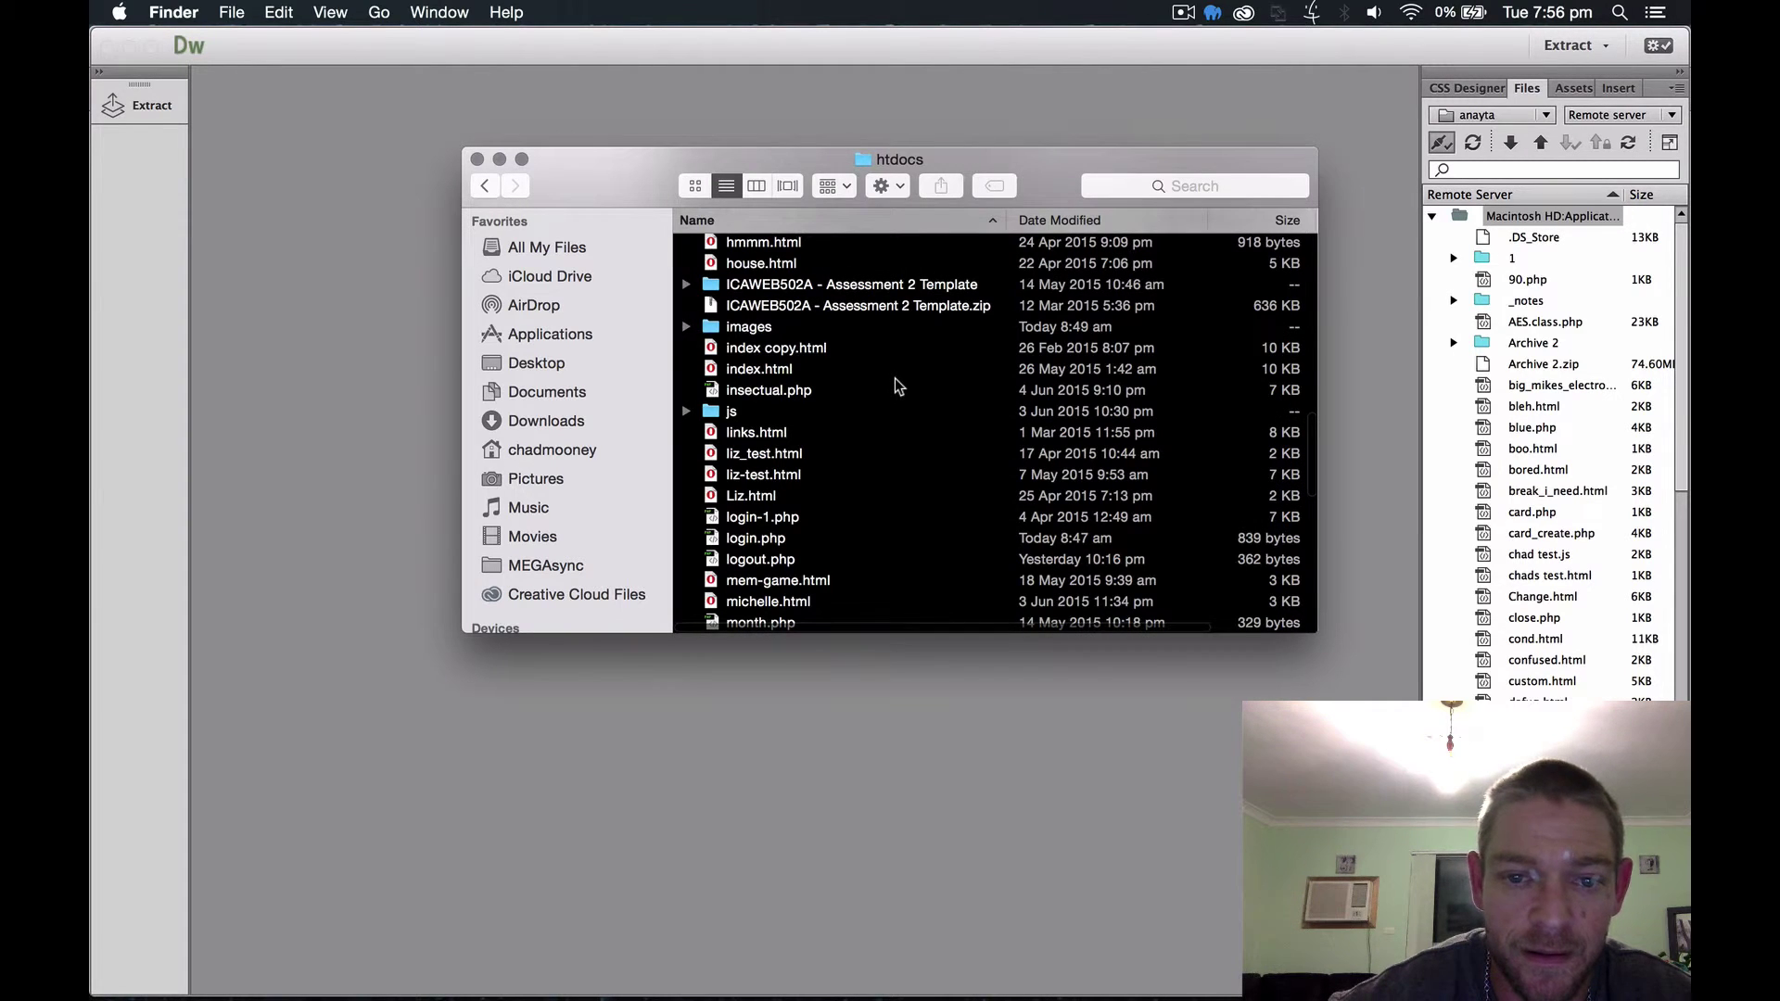
scroll(898, 386, up, 10)
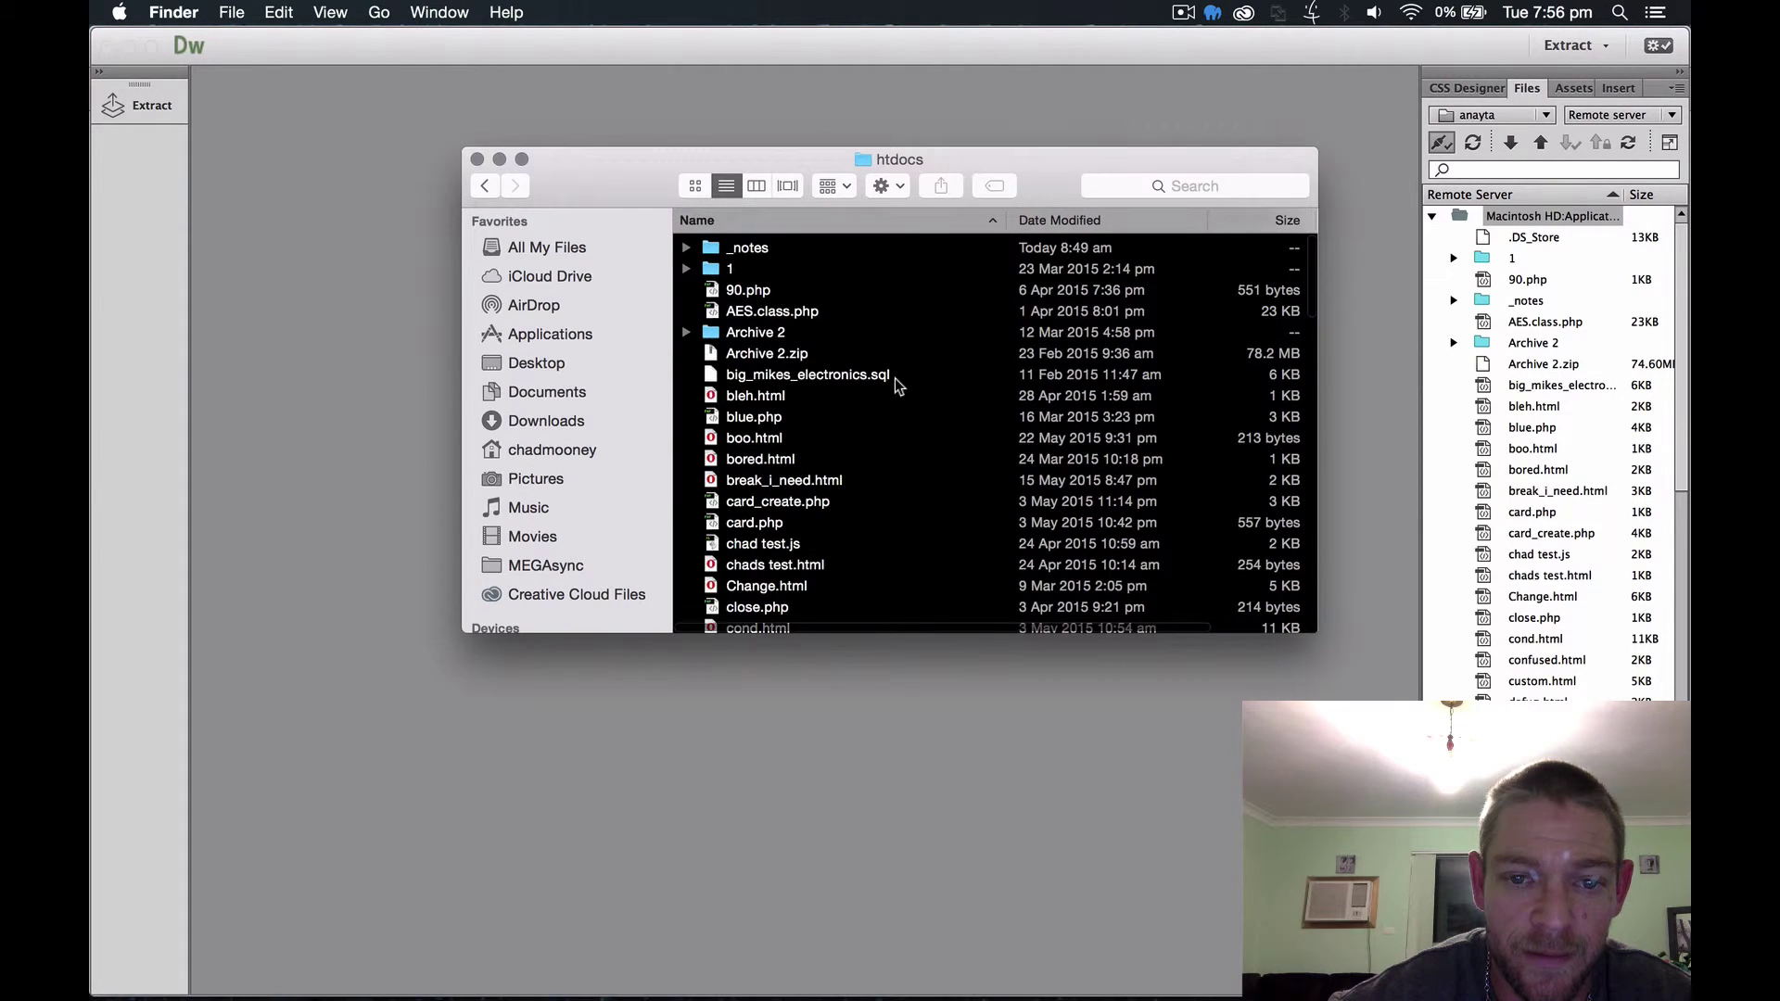
scroll(897, 385, down, 5)
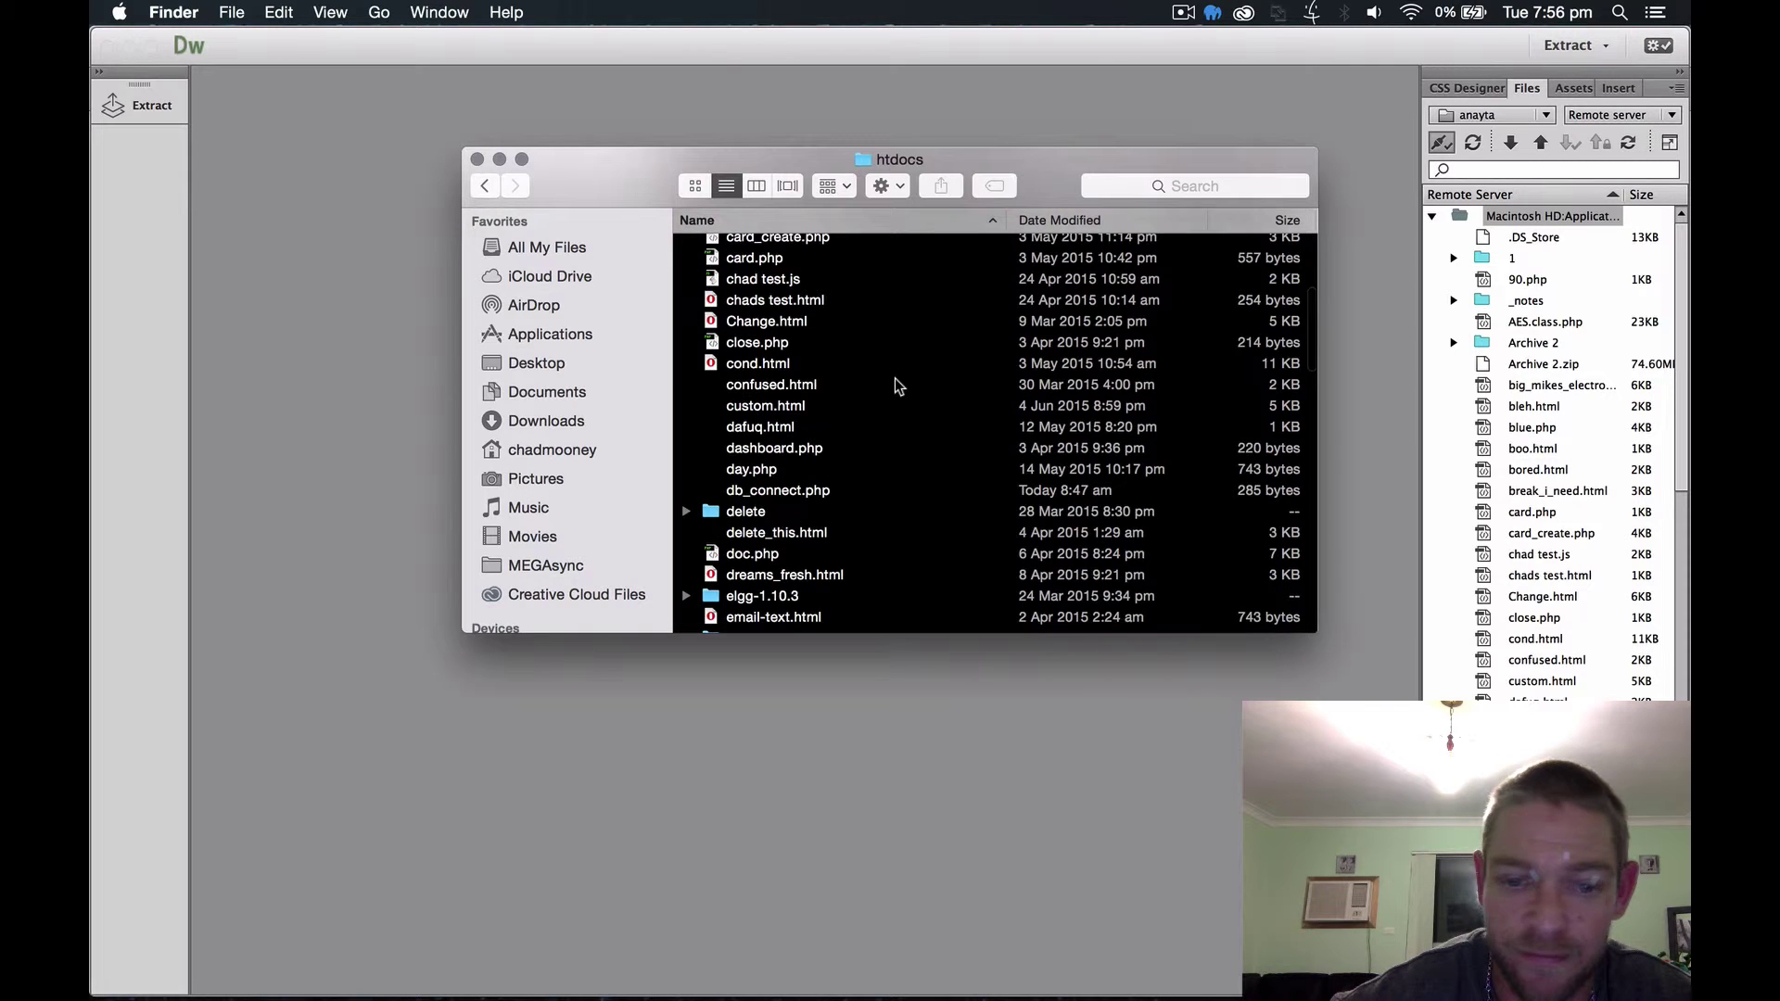
scroll(897, 386, down, 1)
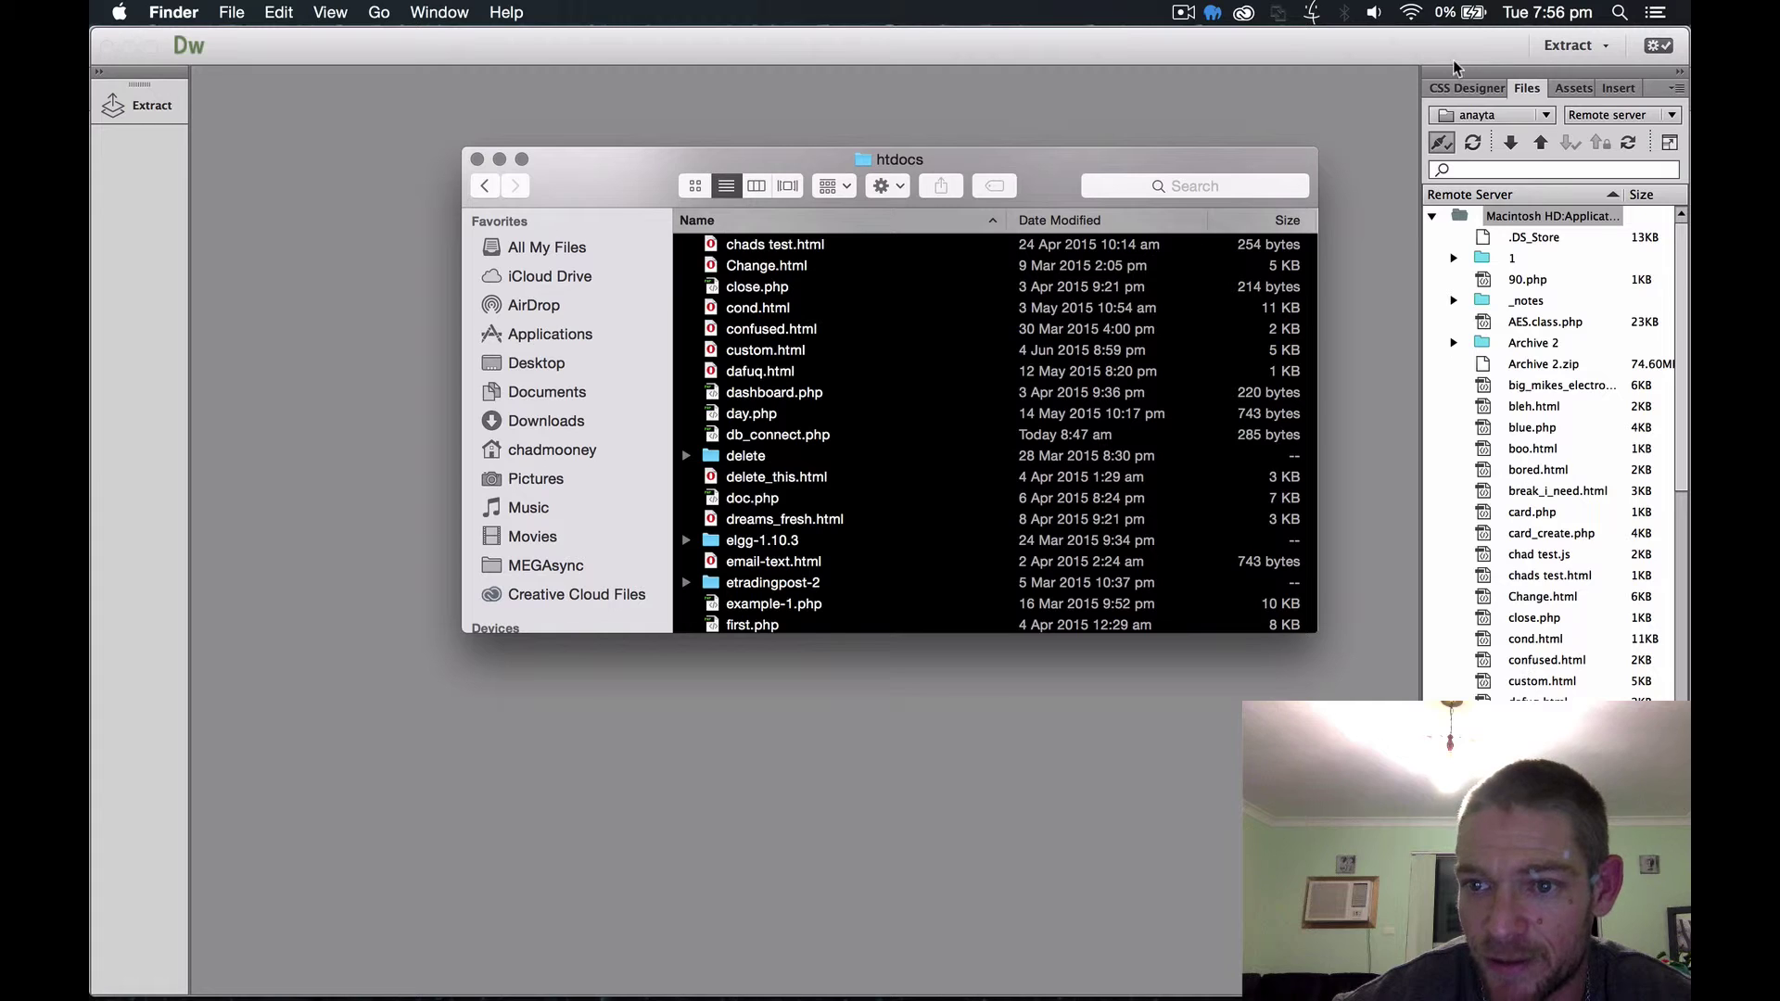
click(476, 160)
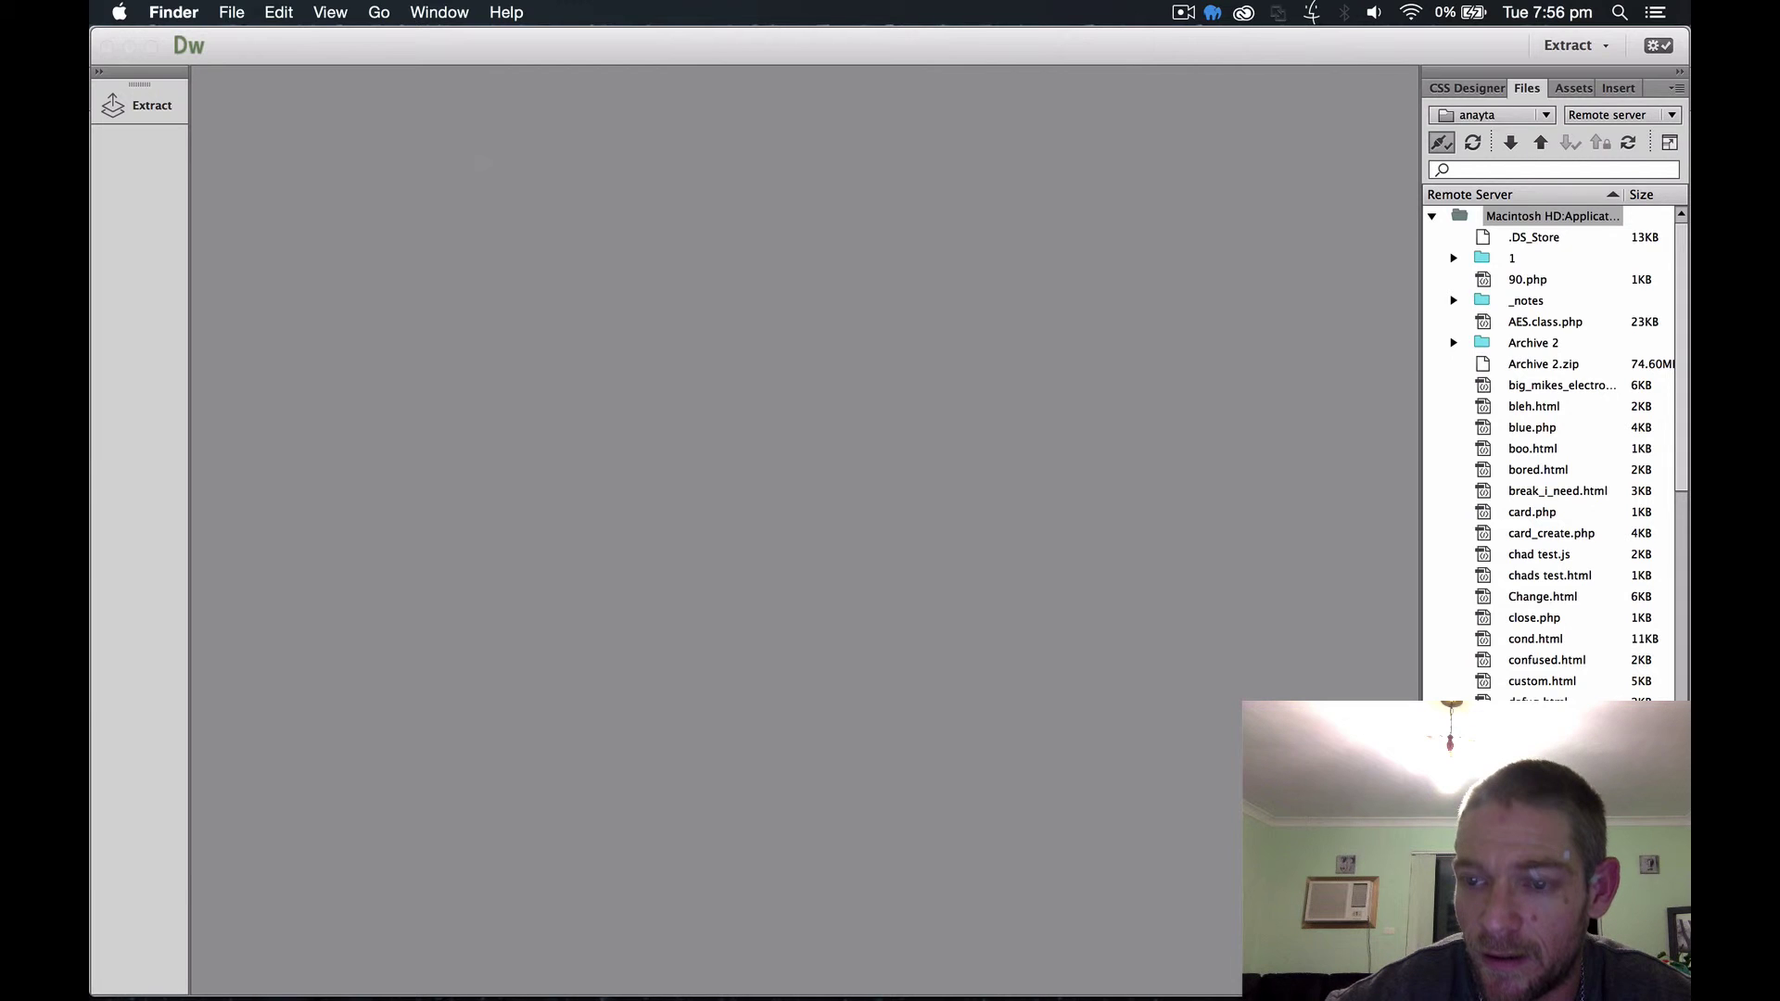
Back in Dreamweaver, start a File > New blank page with PHP as the page type
scroll(1558, 454, down, 15)
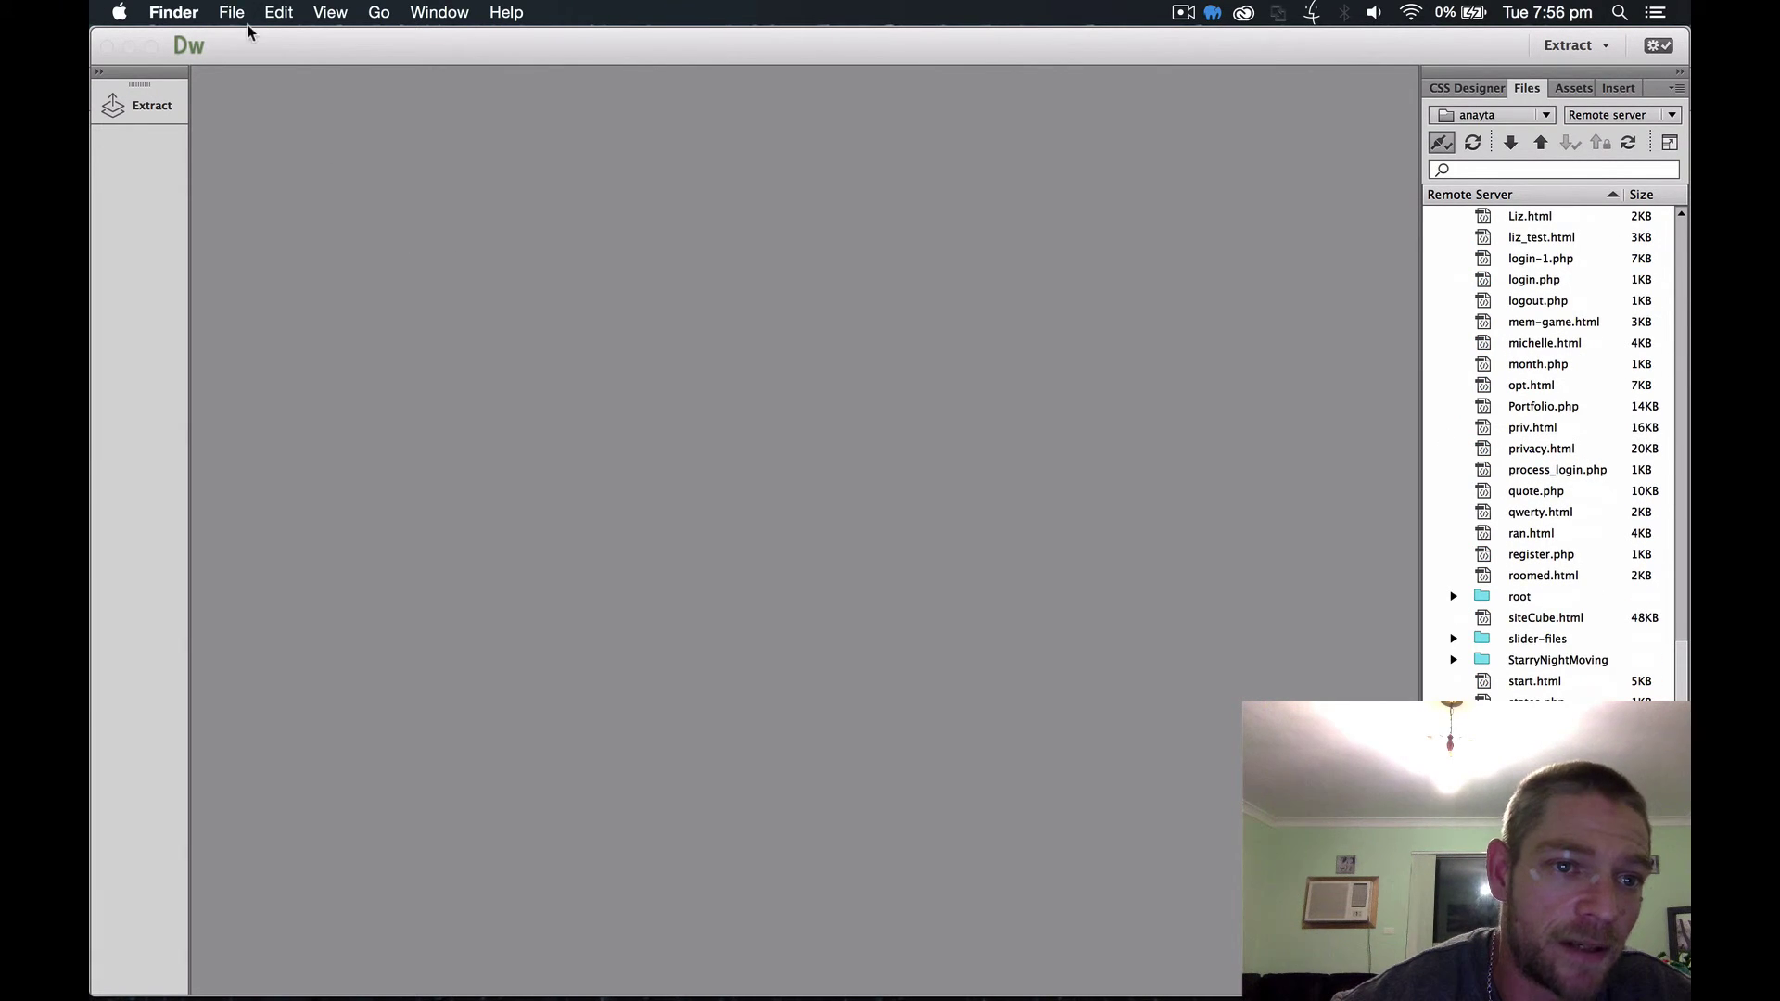
click(315, 182)
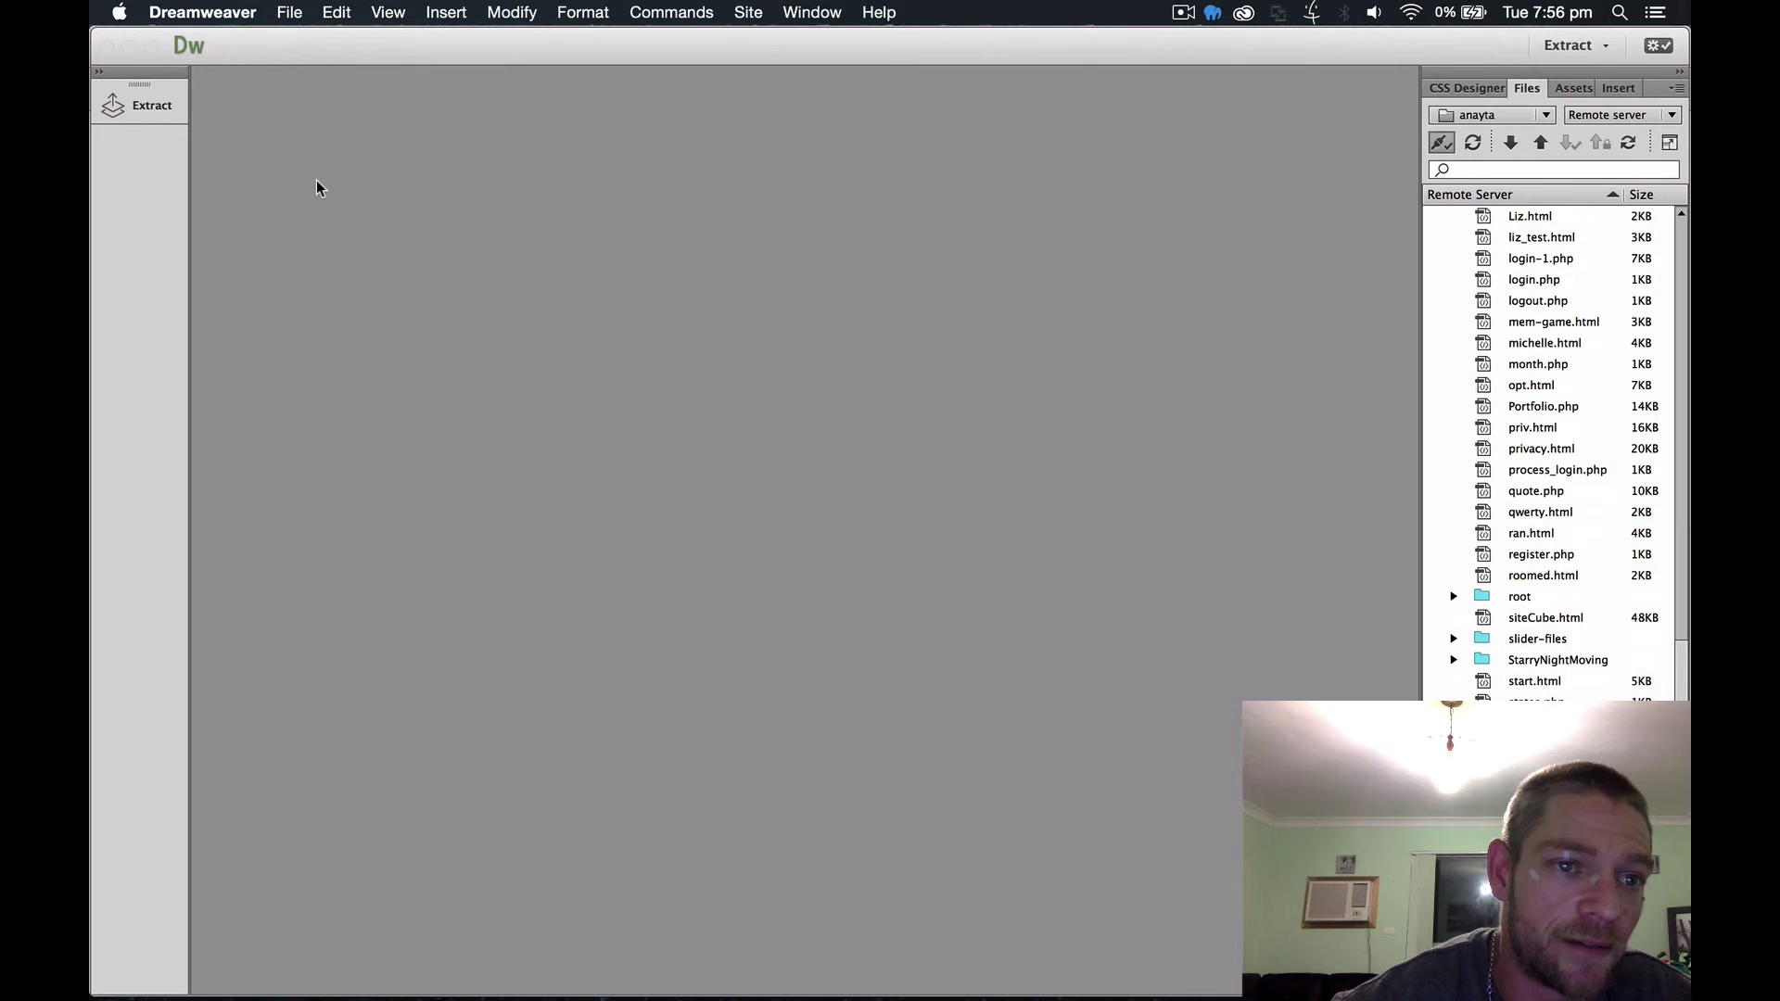
click(291, 14)
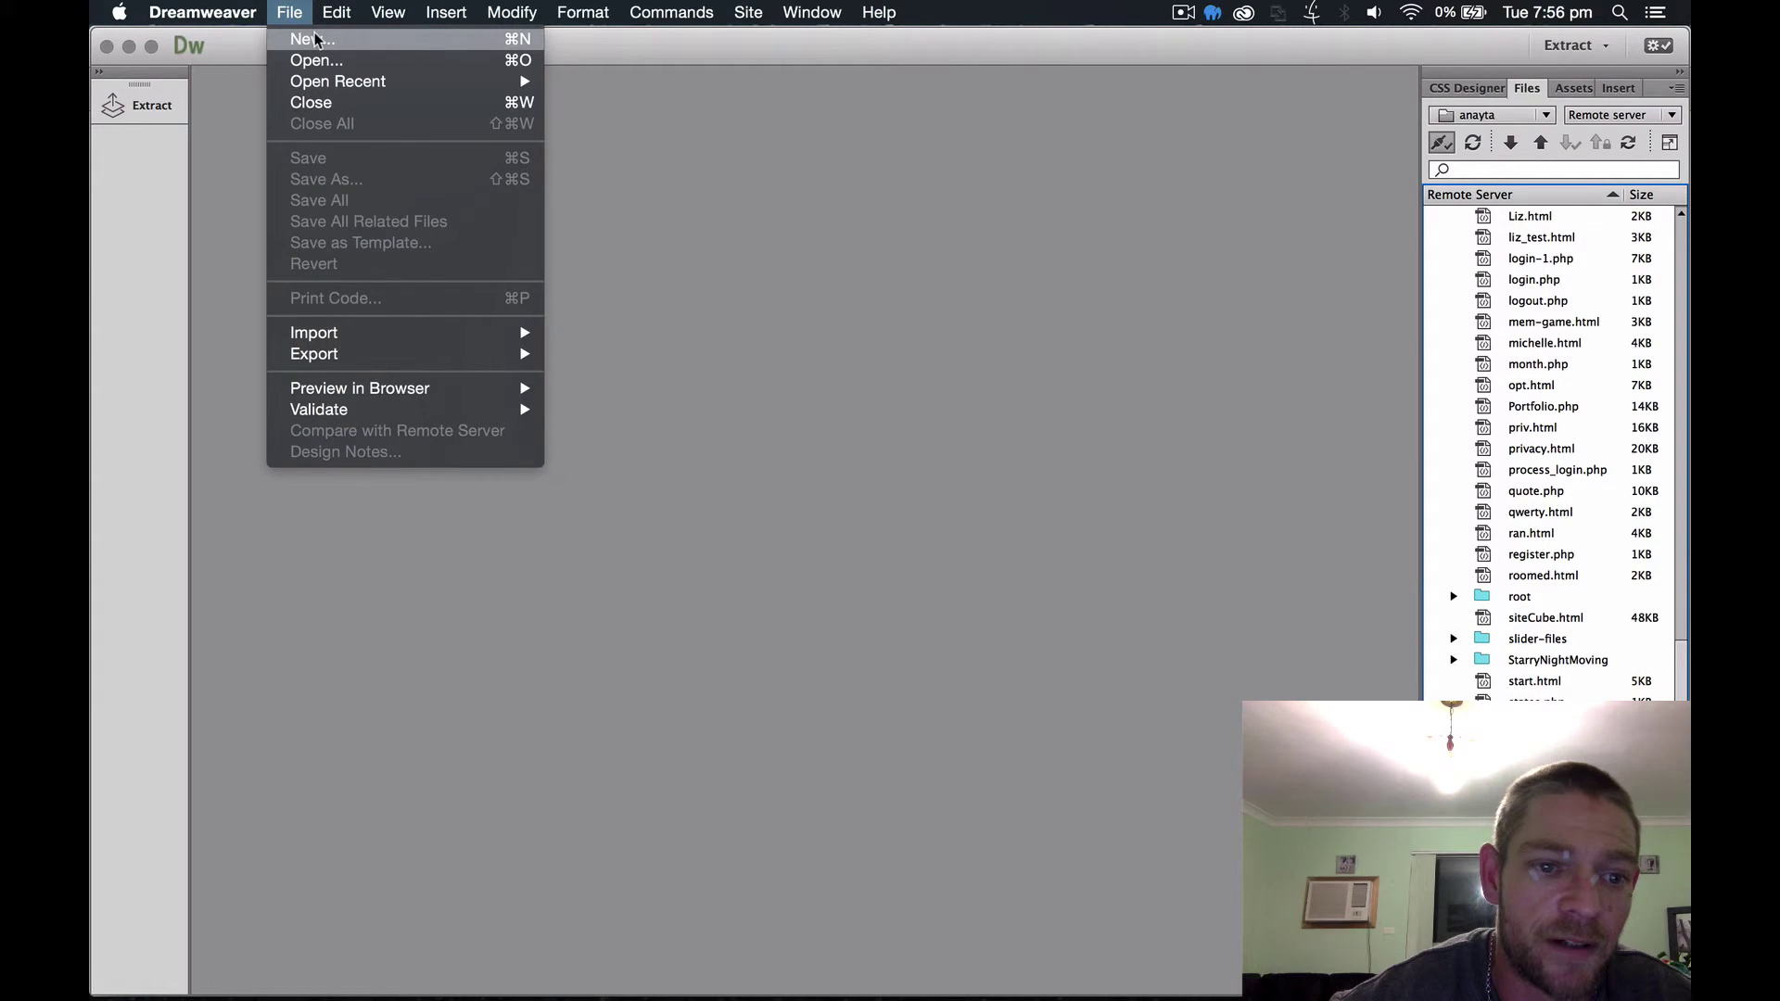
click(315, 39)
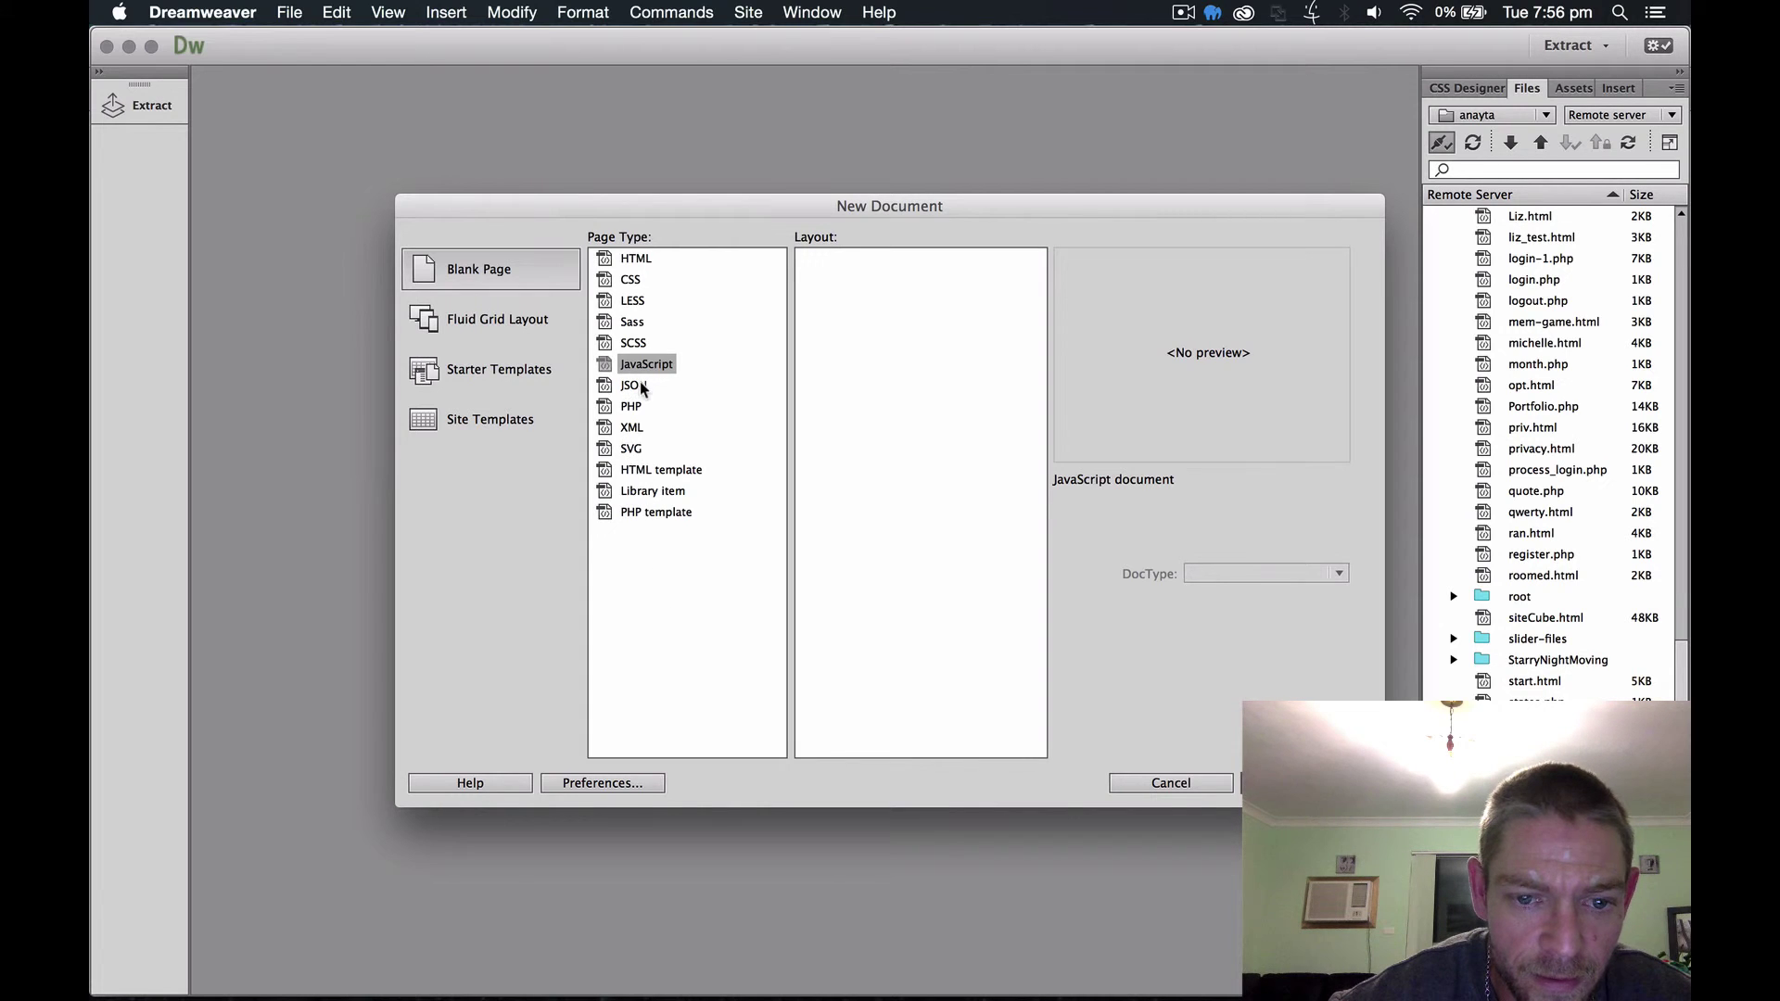
click(628, 412)
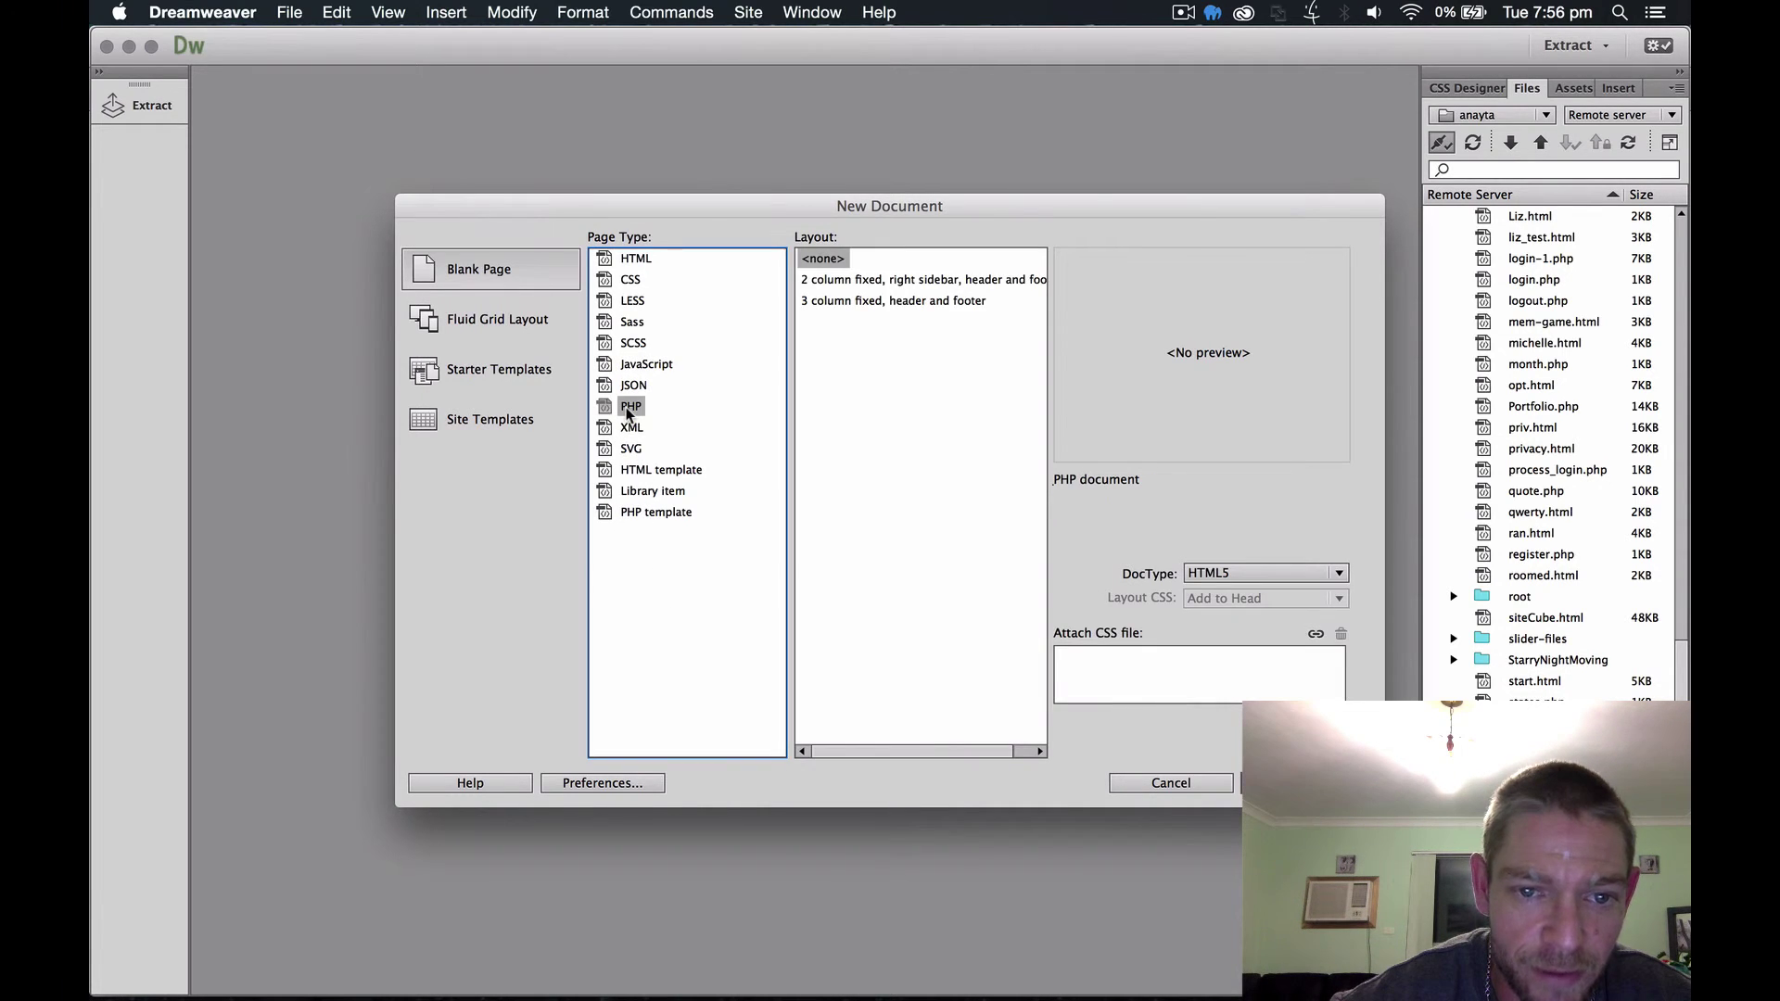
Create the Untitled-1 PHP document and apply source formatting to its code in Code view
click(1303, 784)
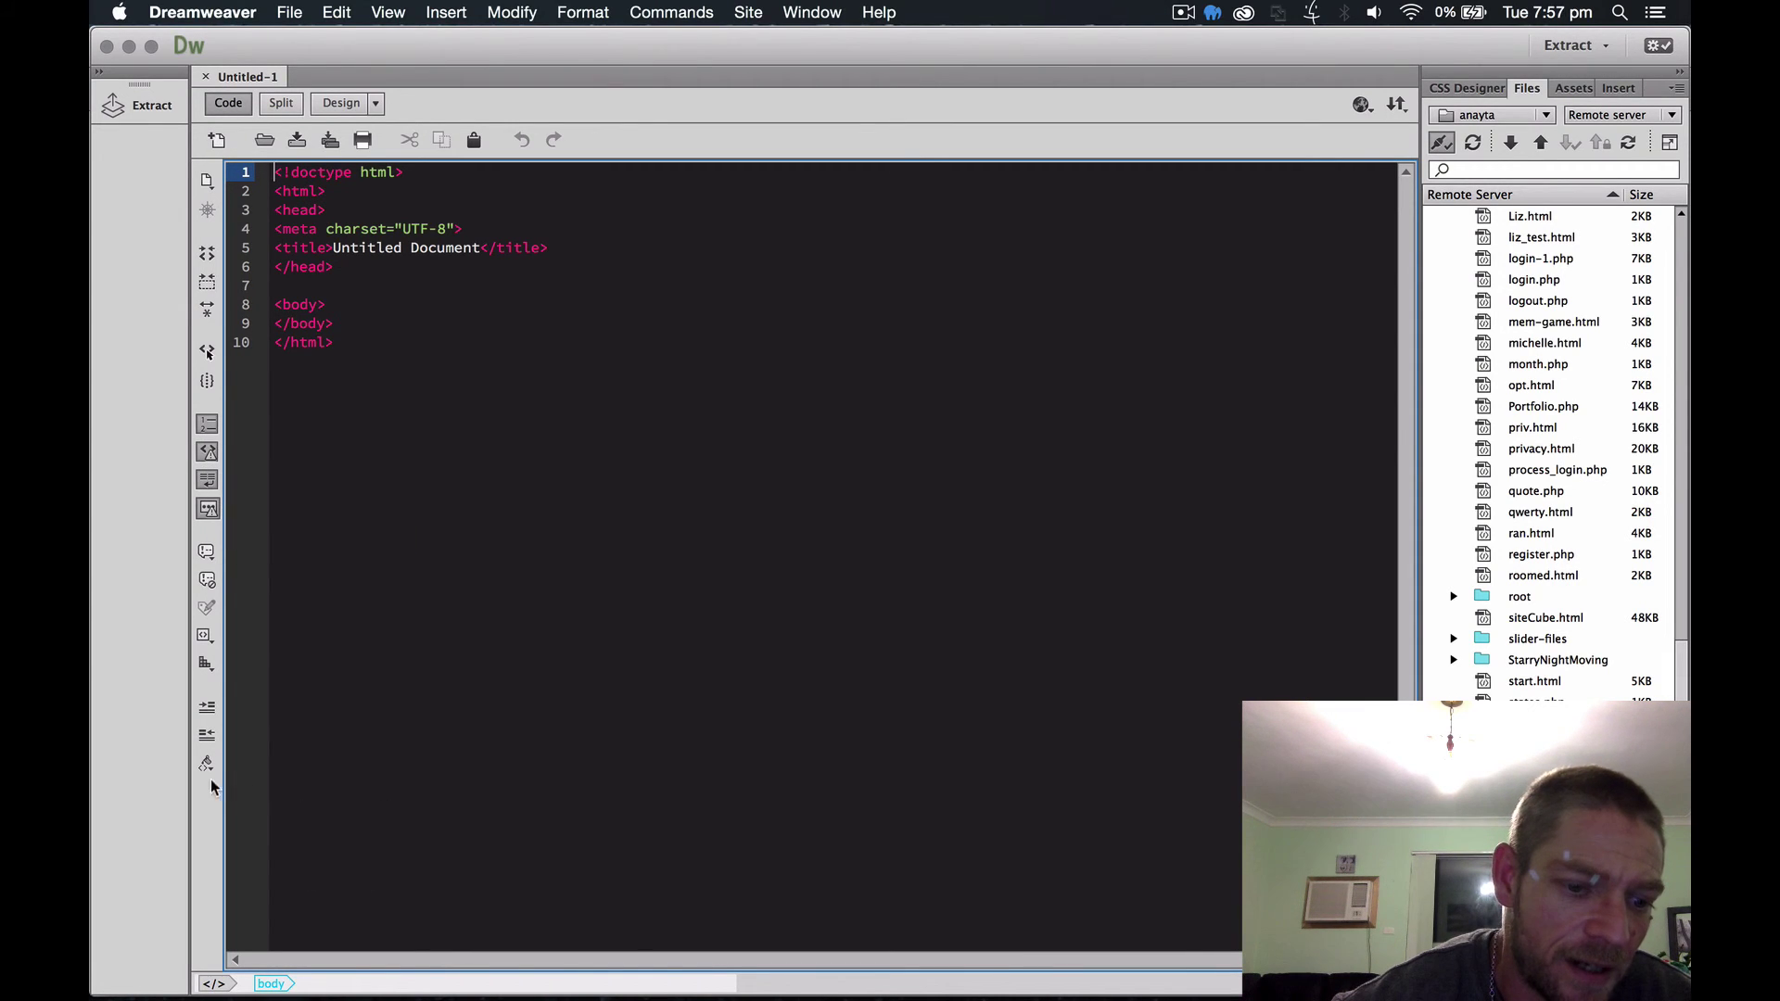
click(206, 764)
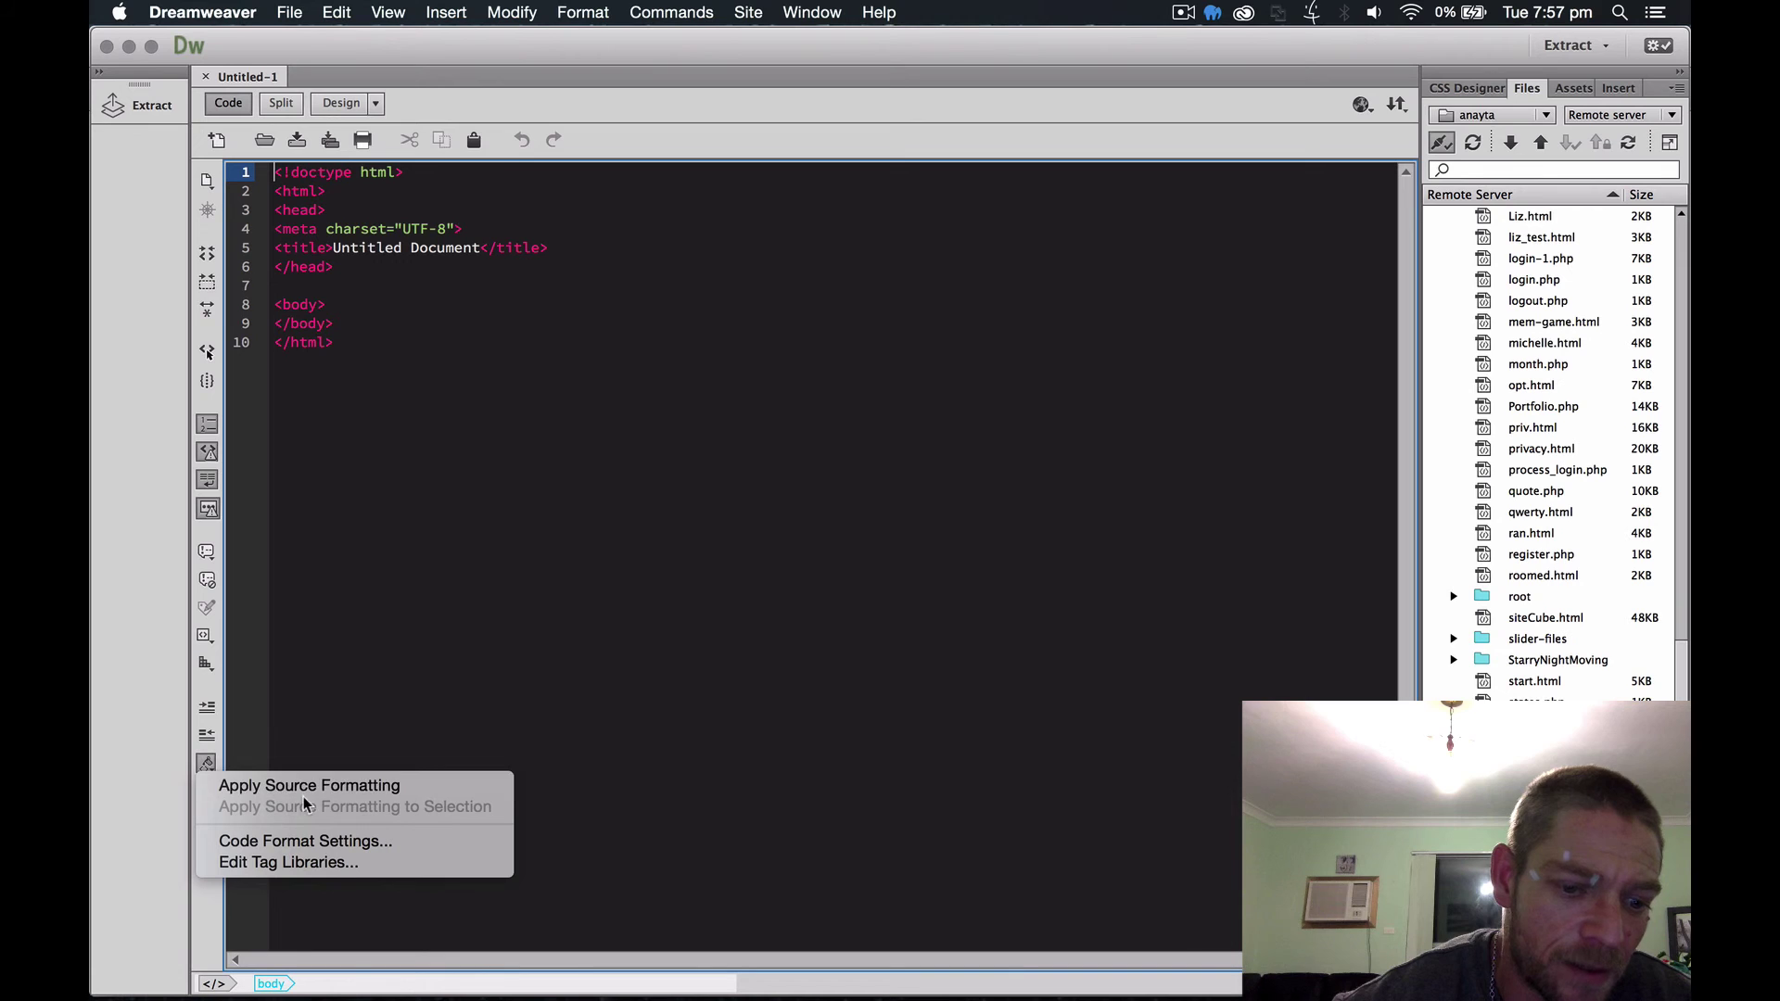
click(338, 789)
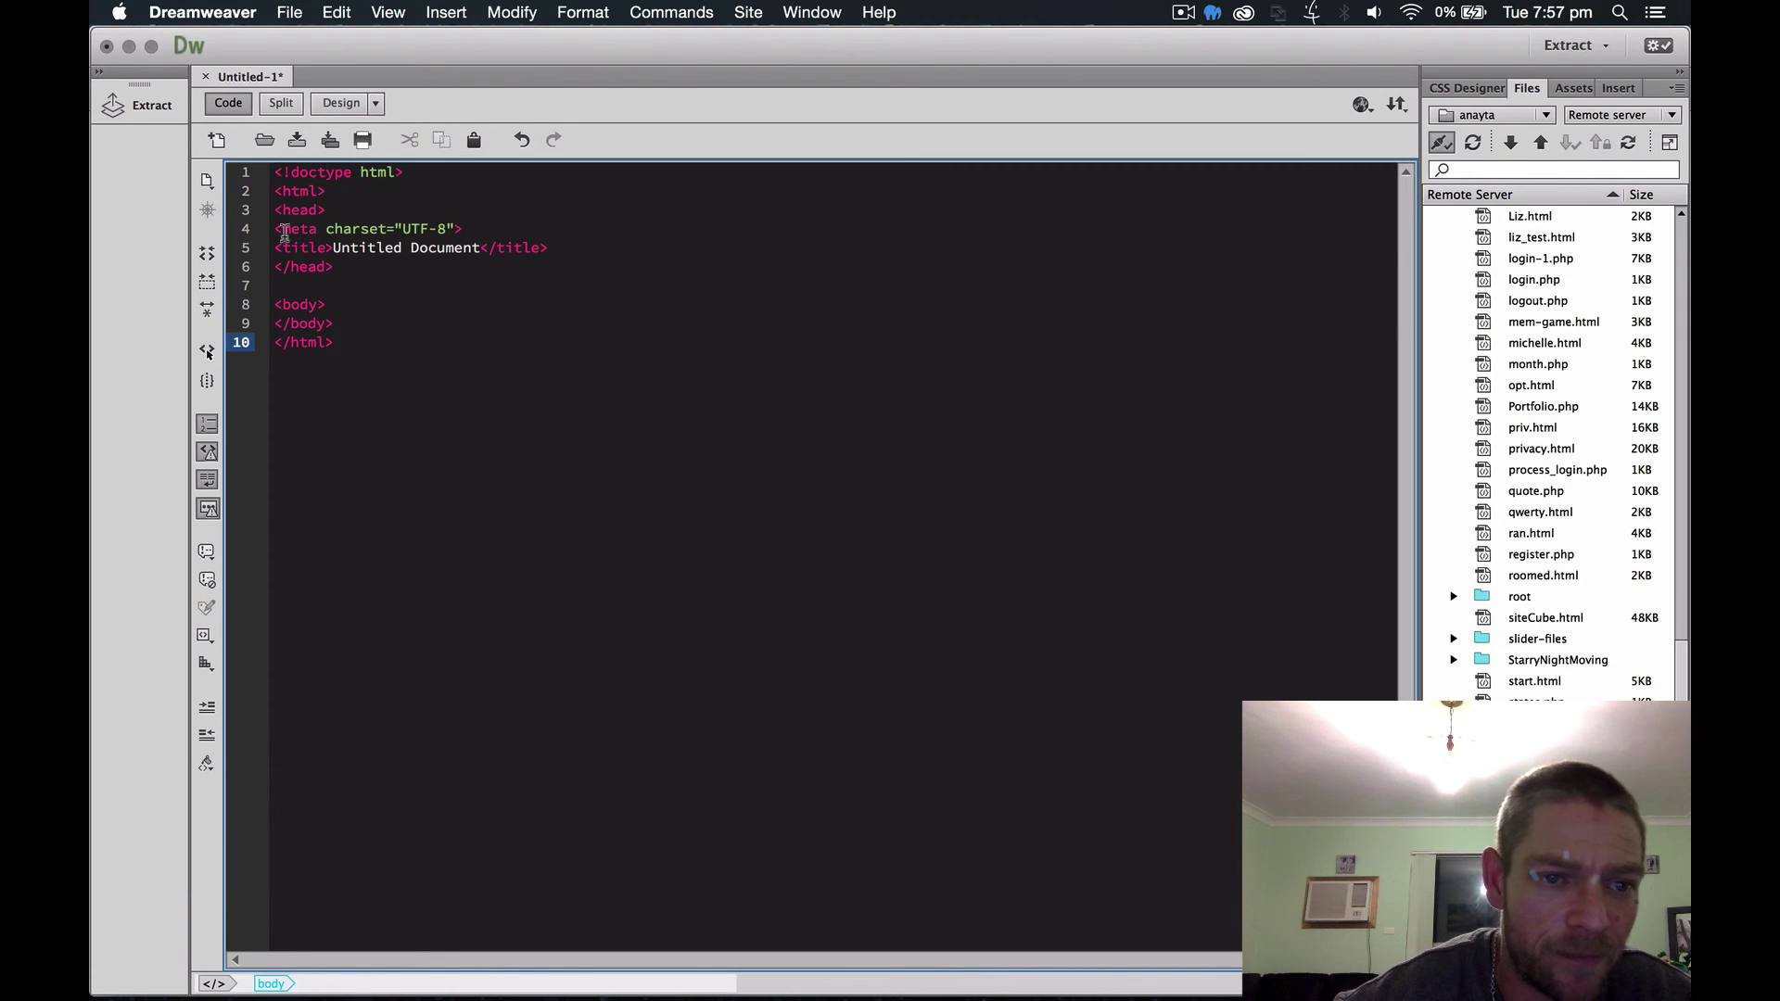
drag(333, 343, 277, 162)
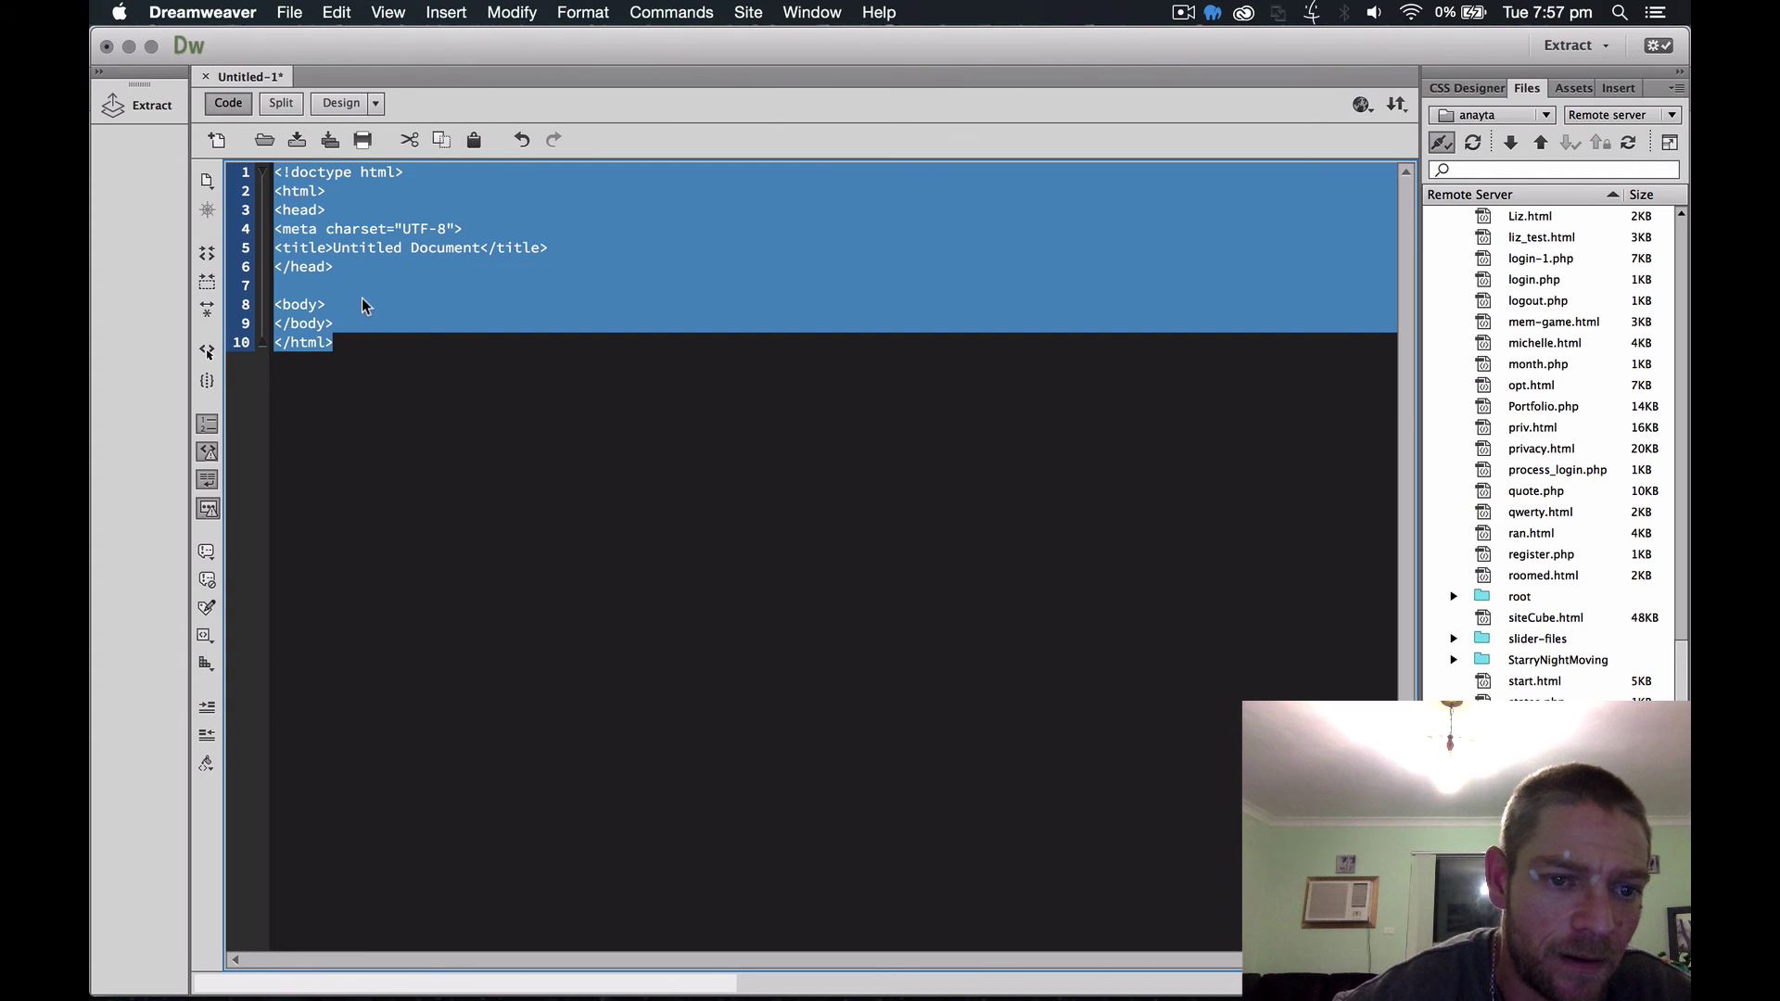
click(362, 297)
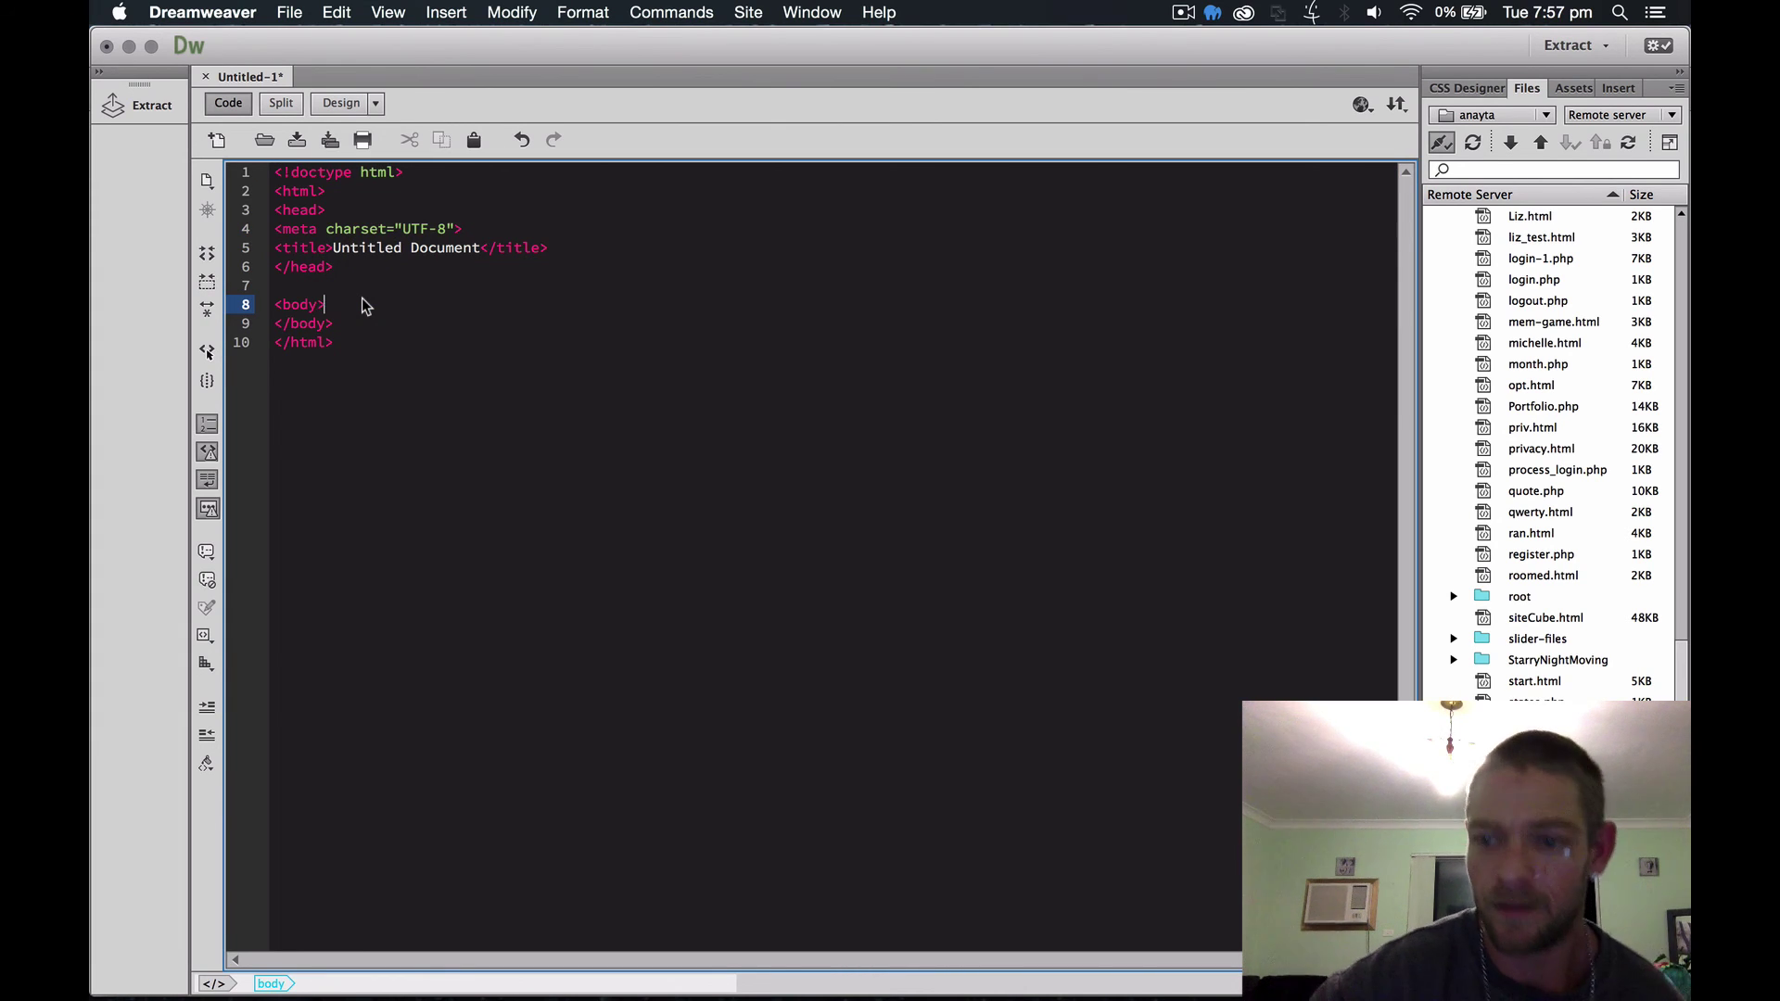